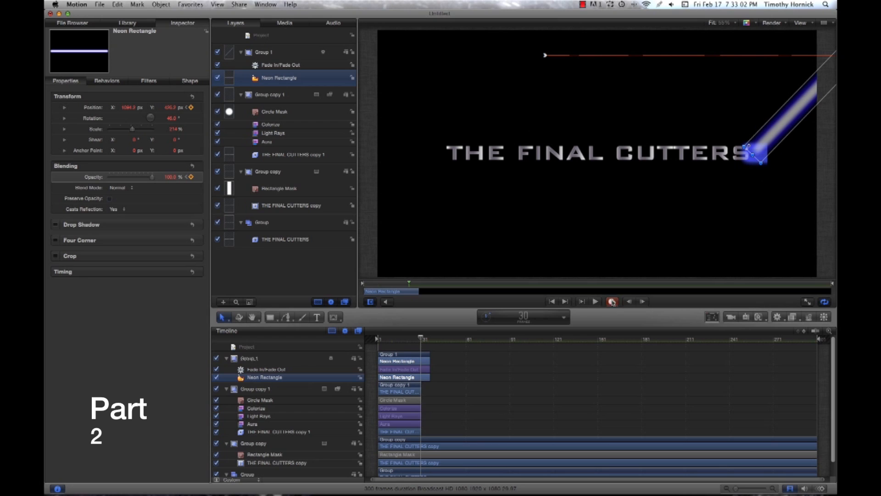
# - Return to the first frame and play the laser title animation to review it
pyautogui.moveTo(421, 338); pyautogui.dragTo(359, 341)
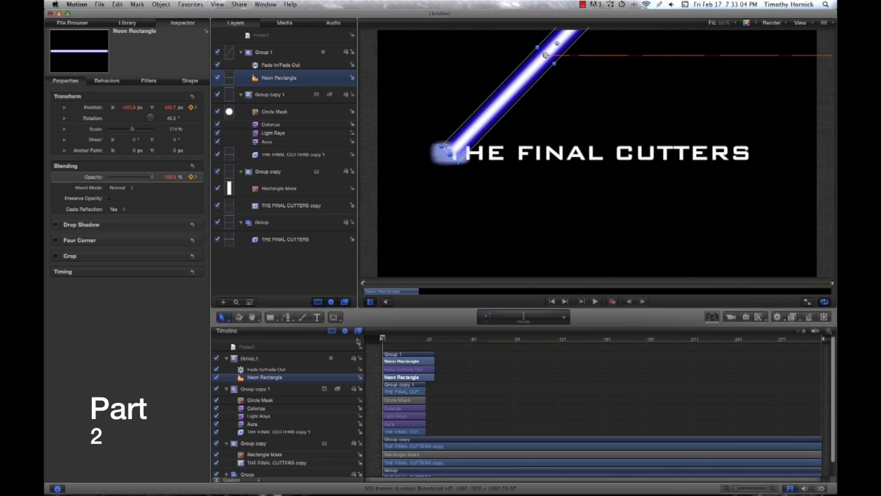
pyautogui.press('super+r')
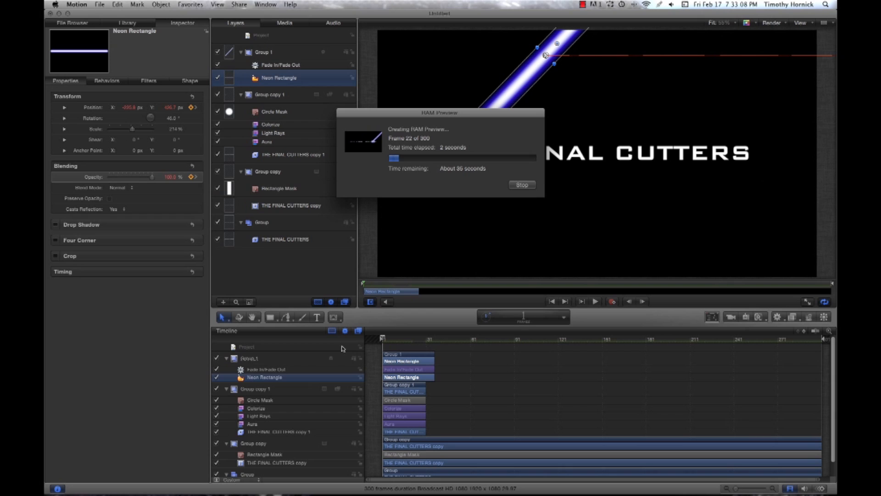
pyautogui.press('Escape')
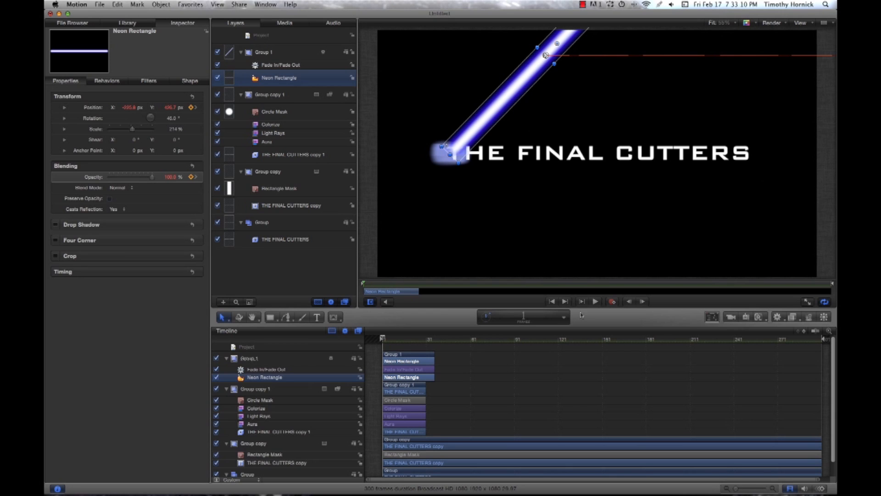
pyautogui.click(596, 301)
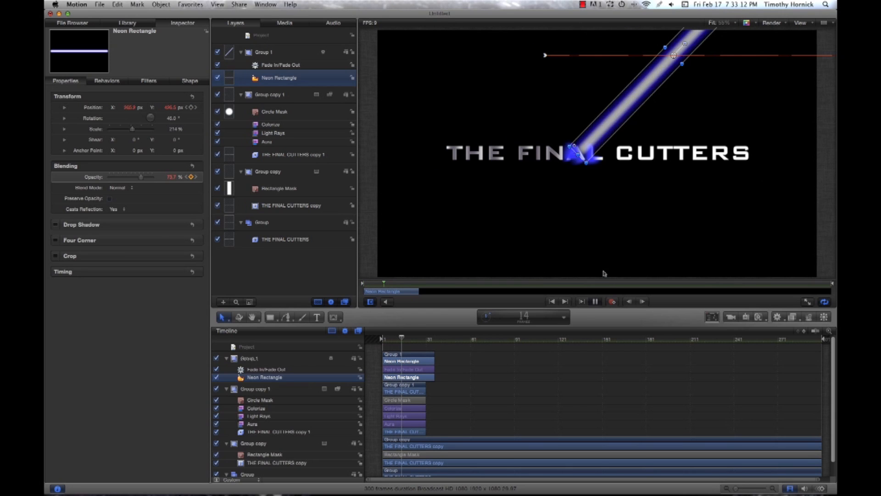
pyautogui.click(595, 301)
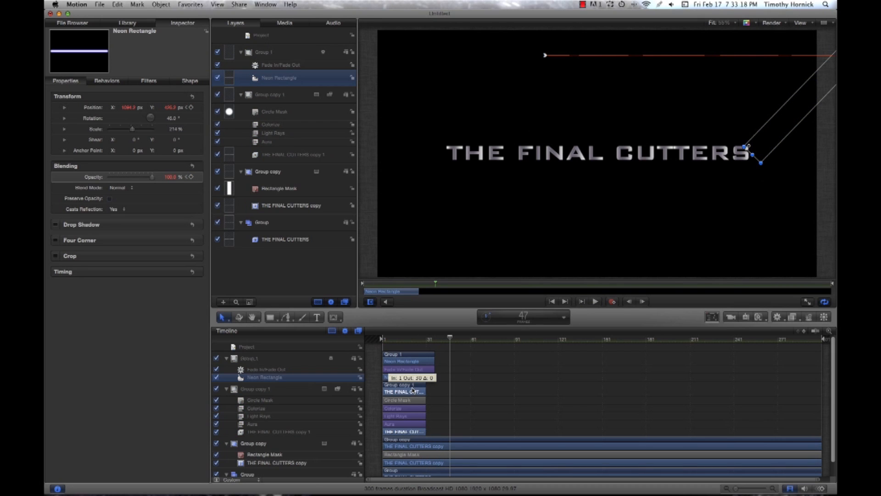
# - Extend Group copy 1 in the timeline so that it ends together with Group 1
pyautogui.click(414, 391)
pyautogui.click(427, 385)
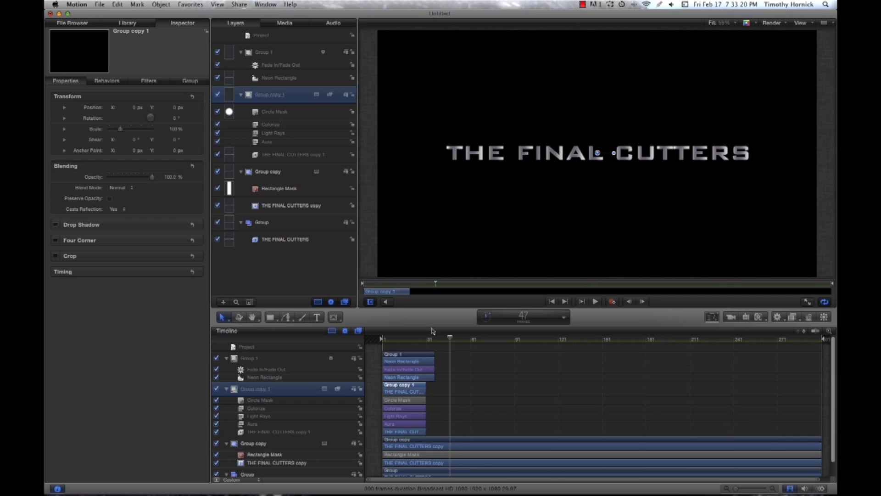
pyautogui.moveTo(425, 386); pyautogui.dragTo(434, 387)
# - Add a Fade In/Fade Out behavior to Group copy 1 with a Fade In Time of 0 and a Fade Out Time of 14
pyautogui.click(777, 317)
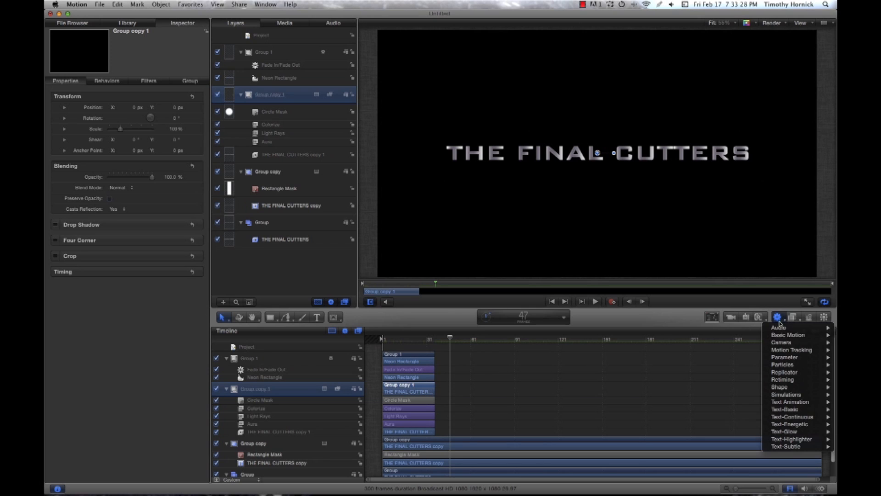
pyautogui.moveTo(786, 336)
pyautogui.click(749, 337)
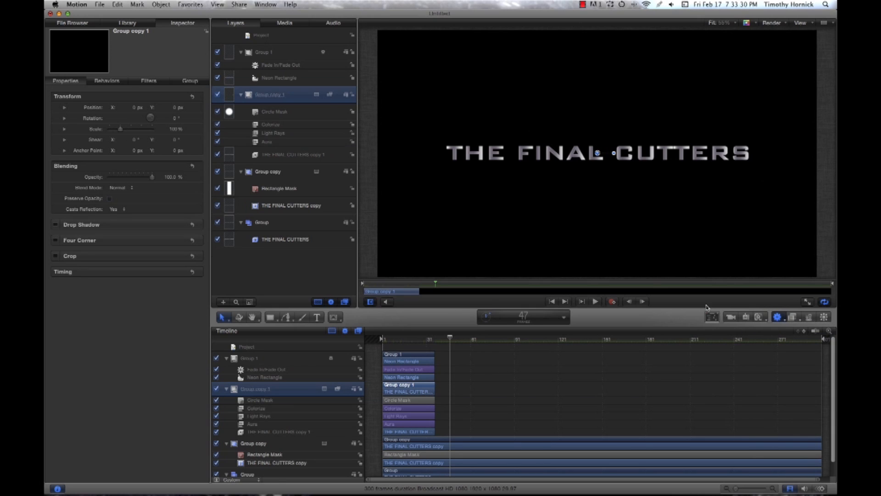
pyautogui.moveTo(89, 109); pyautogui.dragTo(118, 121)
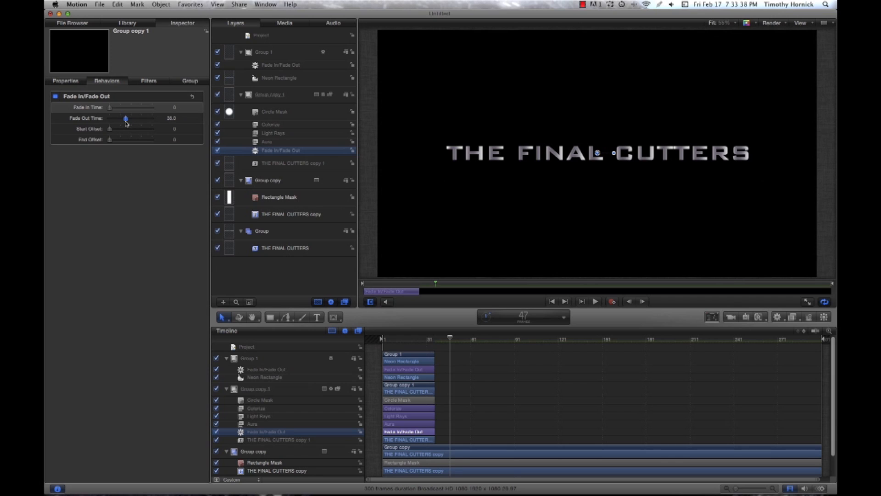
pyautogui.moveTo(127, 124); pyautogui.dragTo(135, 127)
pyautogui.moveTo(450, 343); pyautogui.dragTo(412, 361)
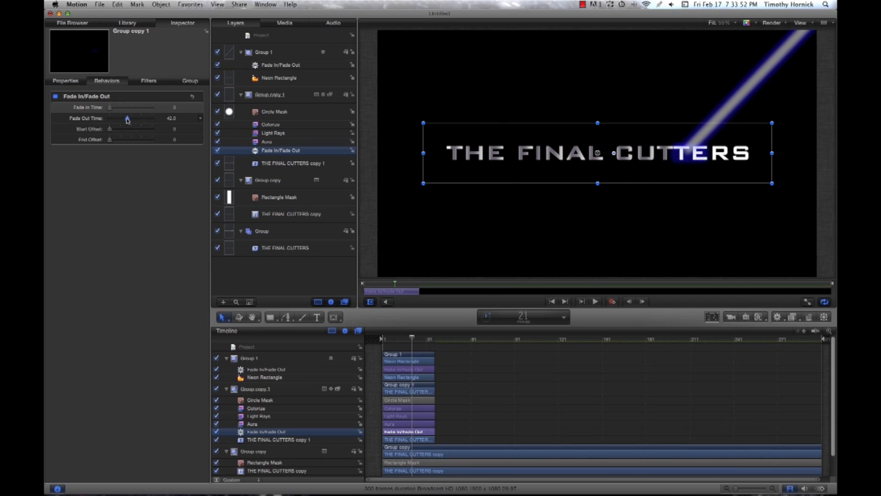
pyautogui.moveTo(123, 120); pyautogui.dragTo(116, 122)
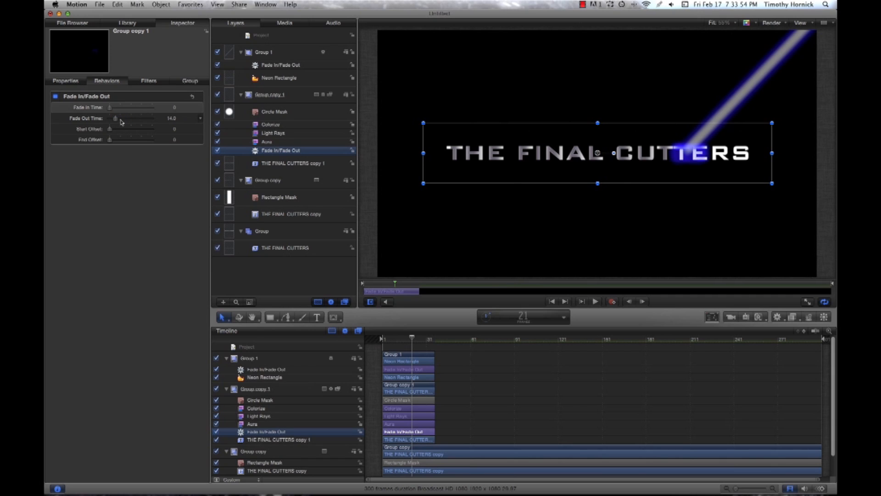
# - Play the animation from the first frame to review the fade-out of the glowing title copy
pyautogui.moveTo(412, 340); pyautogui.dragTo(372, 354)
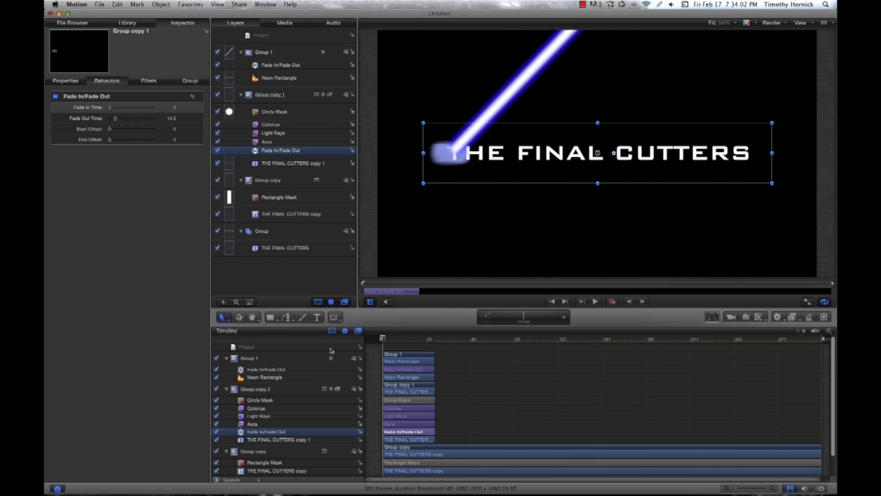
pyautogui.press('super+r')
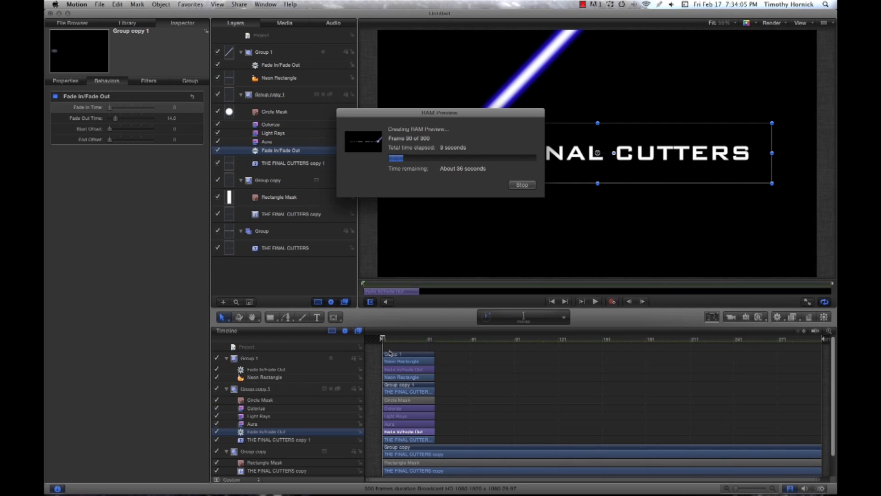
pyautogui.click(522, 186)
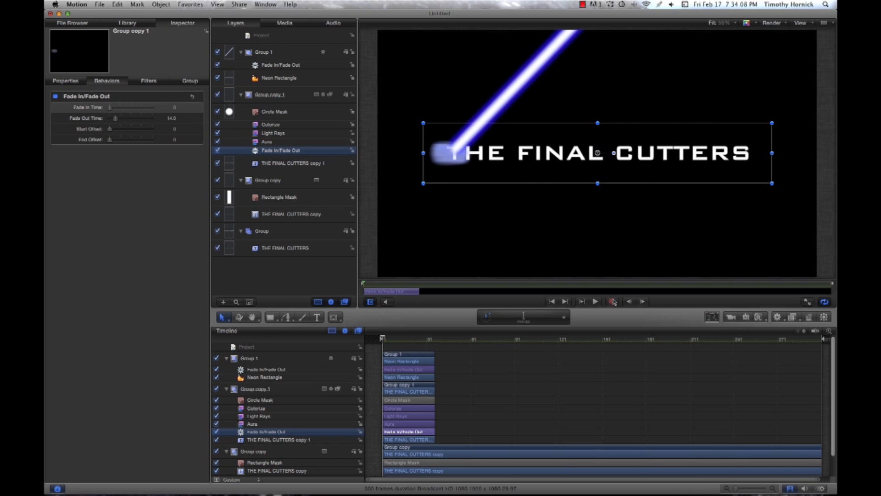
pyautogui.click(595, 301)
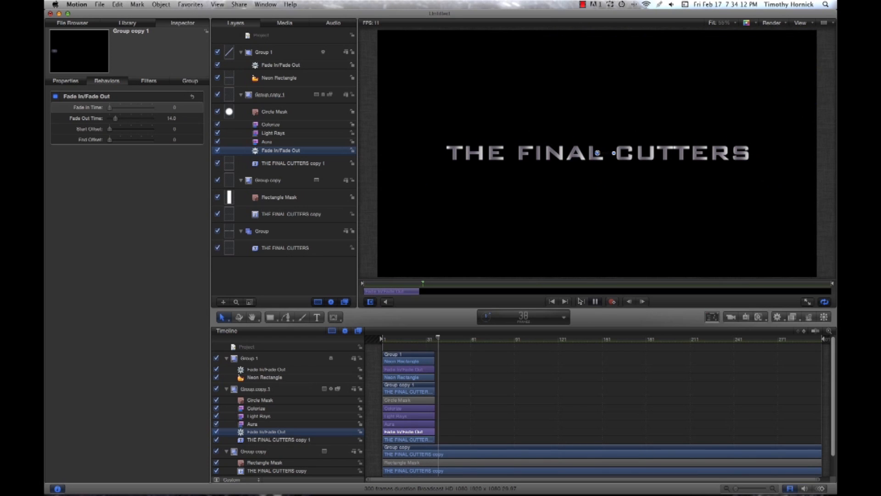
pyautogui.click(594, 303)
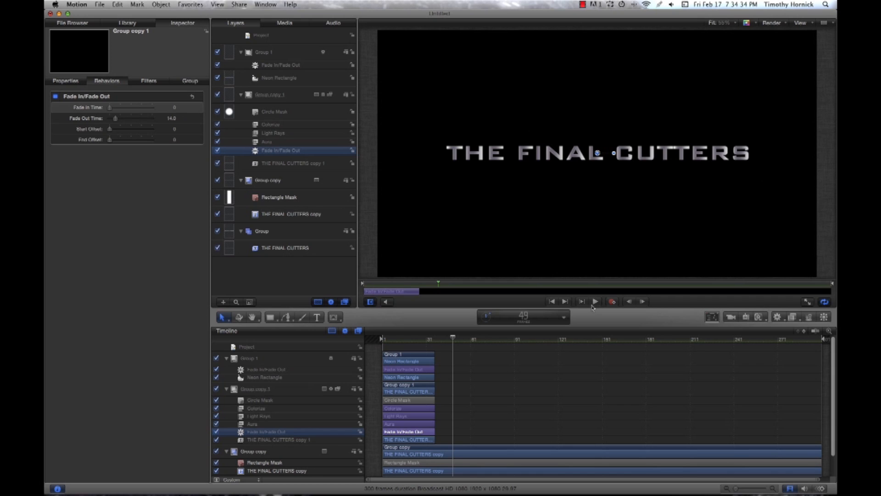
# - Add an Aura glow filter to the Neon Rectangle and scrub through its sweep to check the beam
pyautogui.click(426, 362)
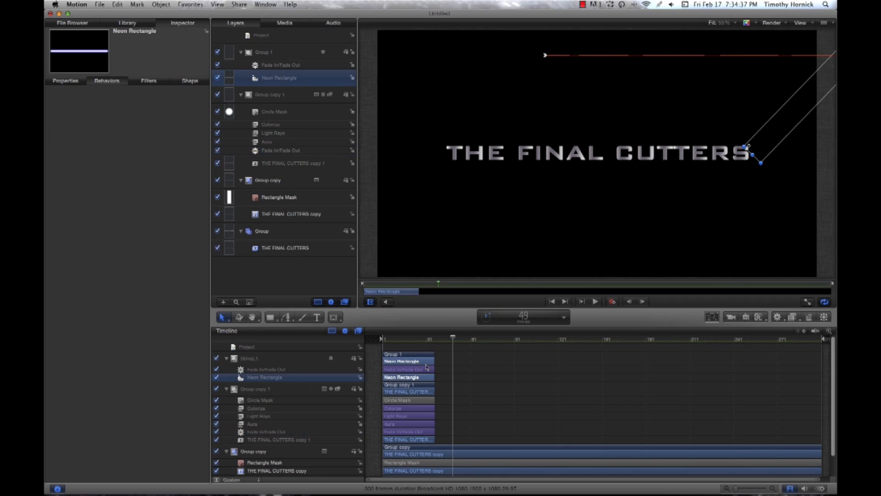
pyautogui.click(793, 321)
pyautogui.moveTo(781, 357)
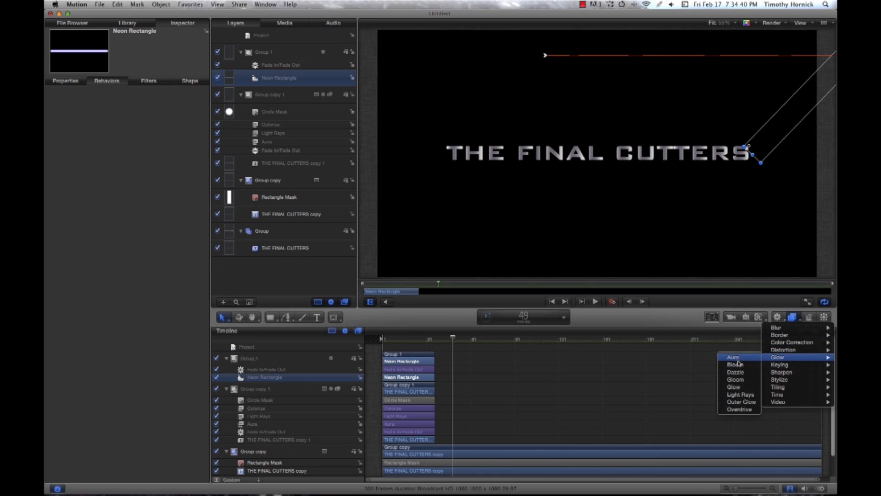
pyautogui.click(737, 359)
pyautogui.moveTo(437, 347); pyautogui.dragTo(394, 344)
pyautogui.press('space')
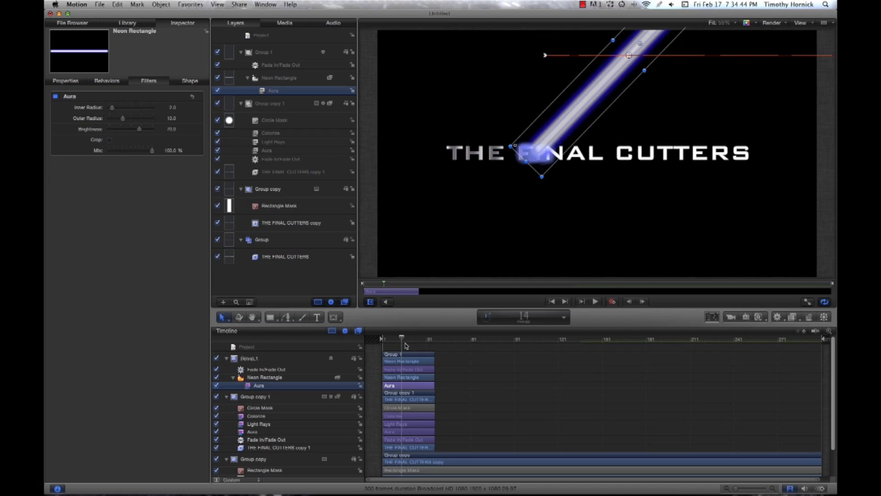
pyautogui.moveTo(393, 342); pyautogui.dragTo(374, 362)
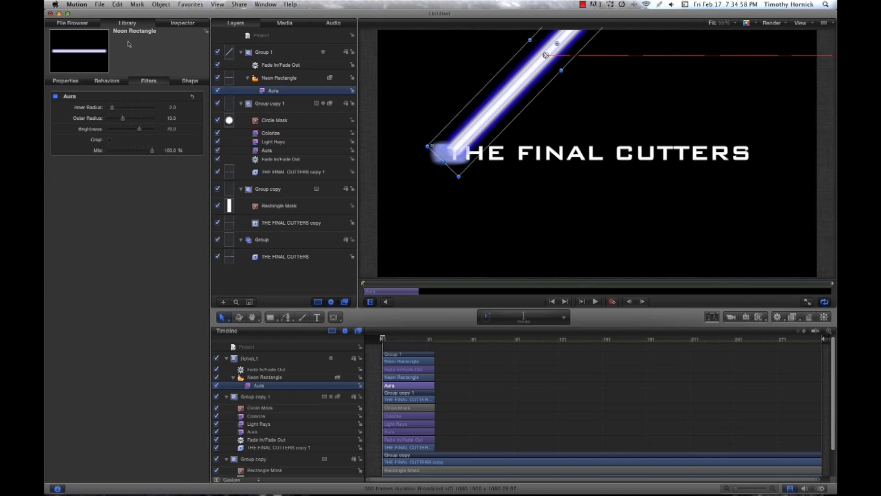
# - Browse the library's Smoke particle emitters, previewing the presets from Basic Smoke to Shoot Smoke, and settle on Rising Smoke
pyautogui.click(127, 22)
pyautogui.click(76, 130)
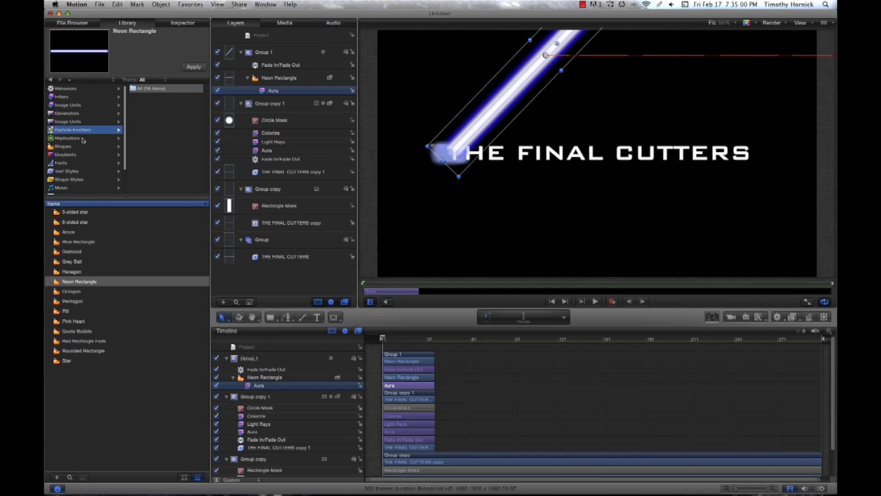
pyautogui.click(143, 130)
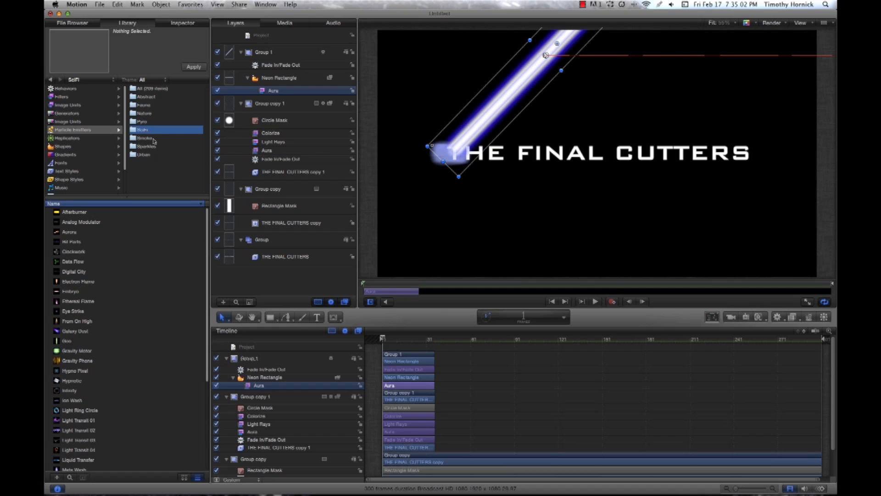
pyautogui.click(154, 139)
pyautogui.click(82, 221)
pyautogui.click(85, 212)
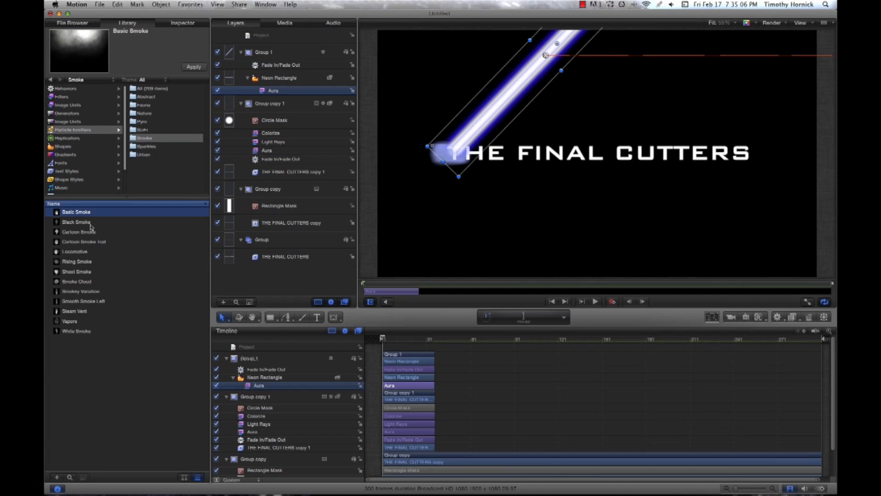
pyautogui.press('Down')
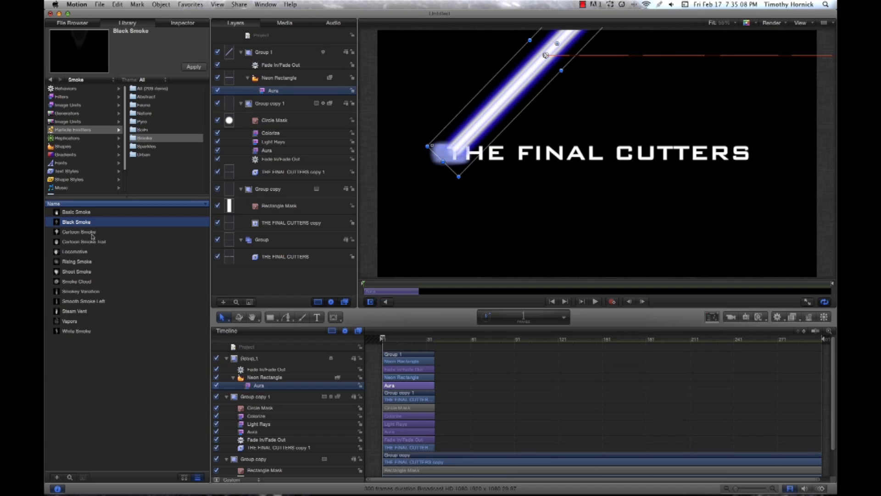
pyautogui.press('Down')
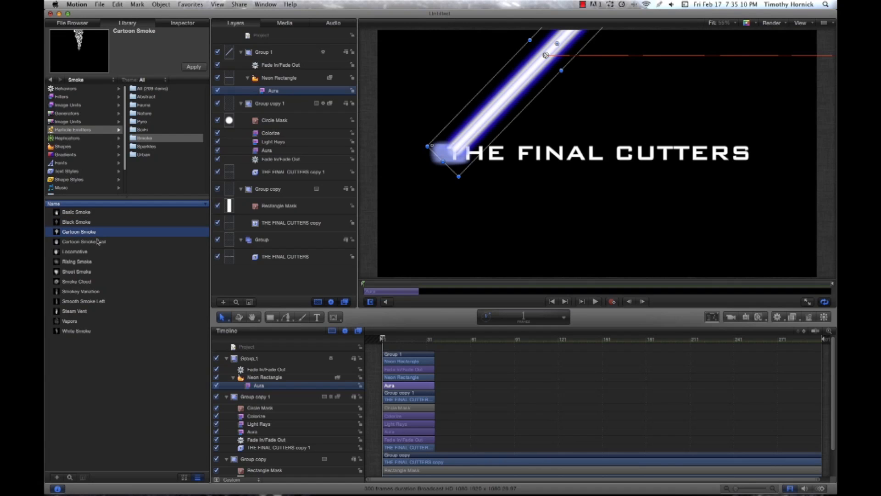
pyautogui.press('Down')
pyautogui.press('Down')
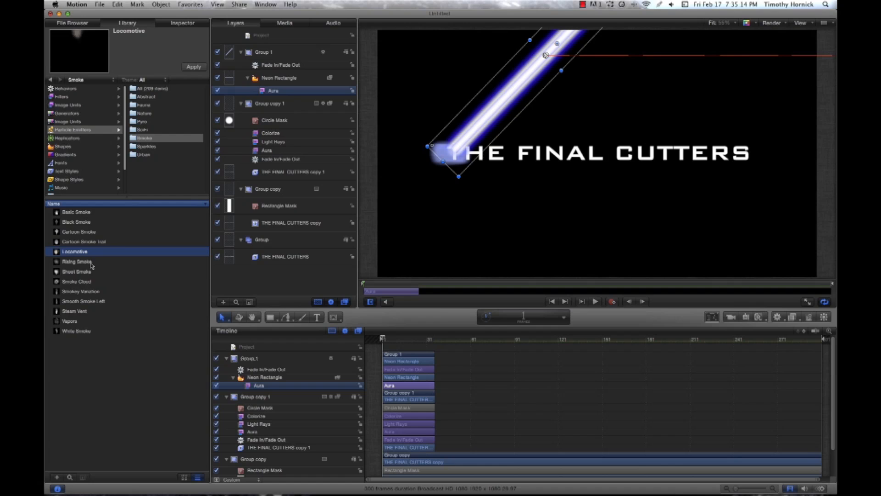
pyautogui.click(92, 264)
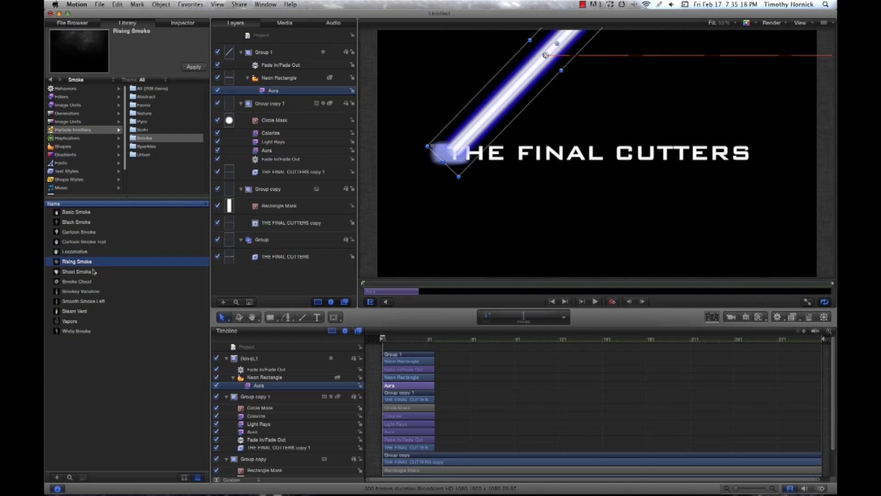
pyautogui.click(93, 272)
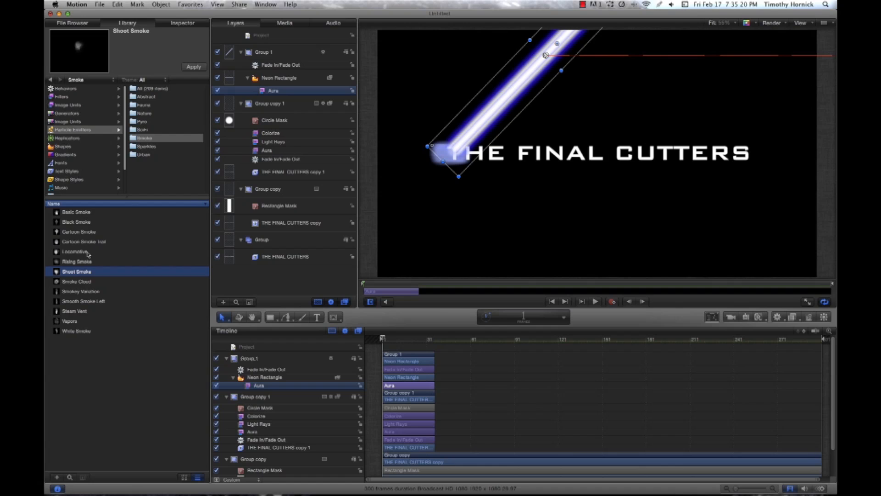
pyautogui.click(89, 262)
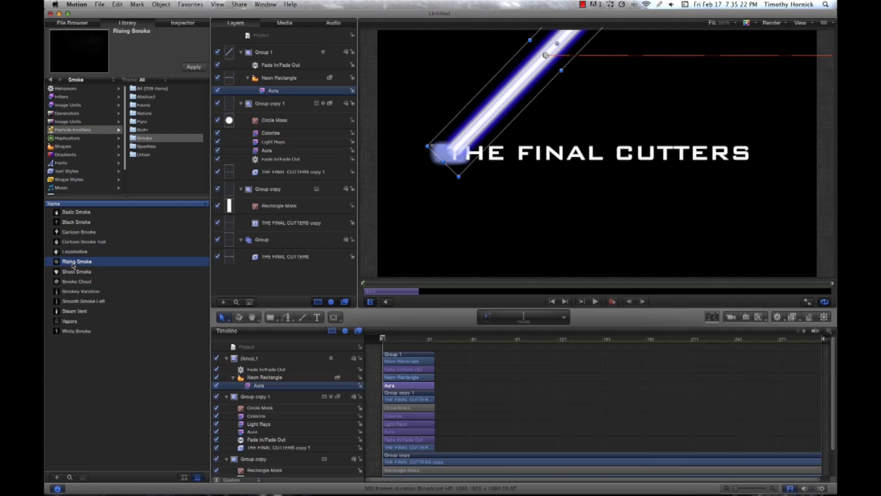
pyautogui.moveTo(73, 265); pyautogui.dragTo(448, 131)
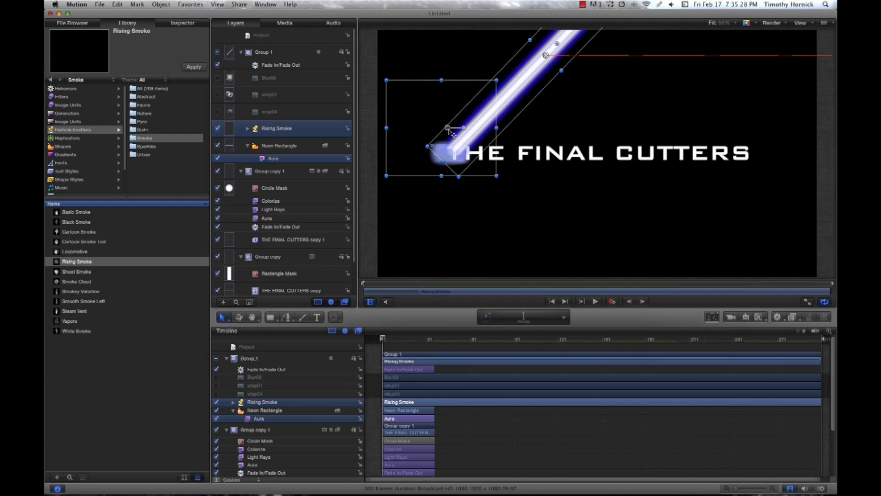
pyautogui.moveTo(301, 130); pyautogui.dragTo(302, 48)
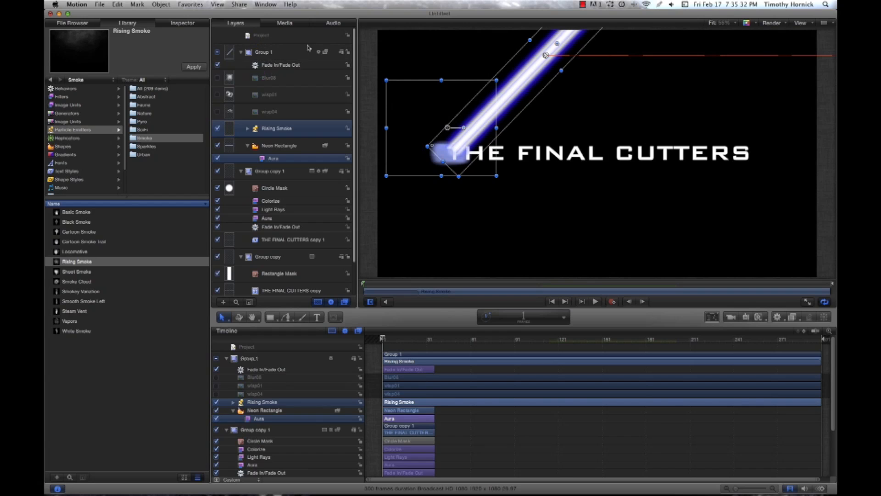
pyautogui.hotkey('ctrl', 'z')
pyautogui.hotkey('ctrl', 'z')
pyautogui.hotkey('ctrl', 'z')
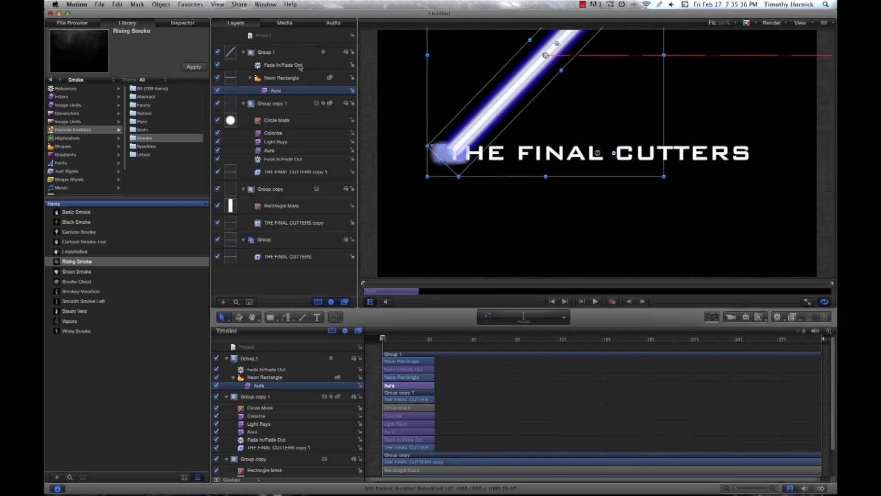
# - Place the Rising Smoke emitter at the laser's tip over the title's first letter at frame 1, and scrub to check the smoke
pyautogui.click(296, 348)
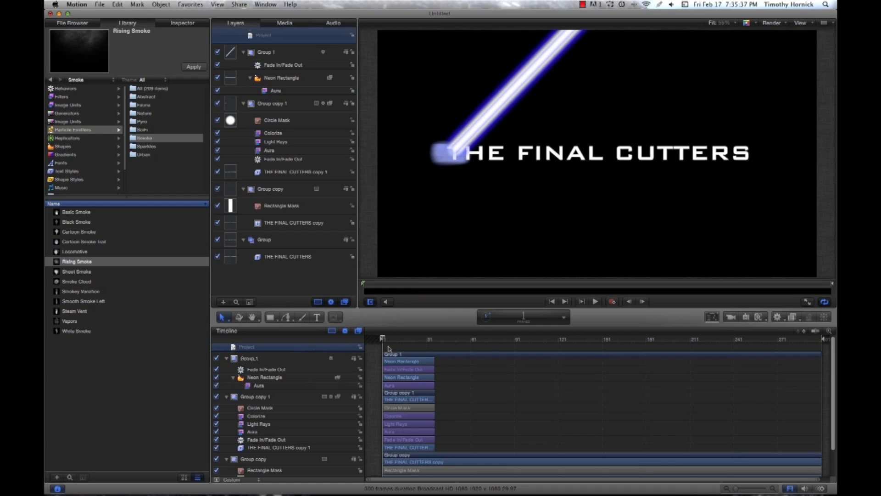
pyautogui.moveTo(82, 263); pyautogui.dragTo(449, 155)
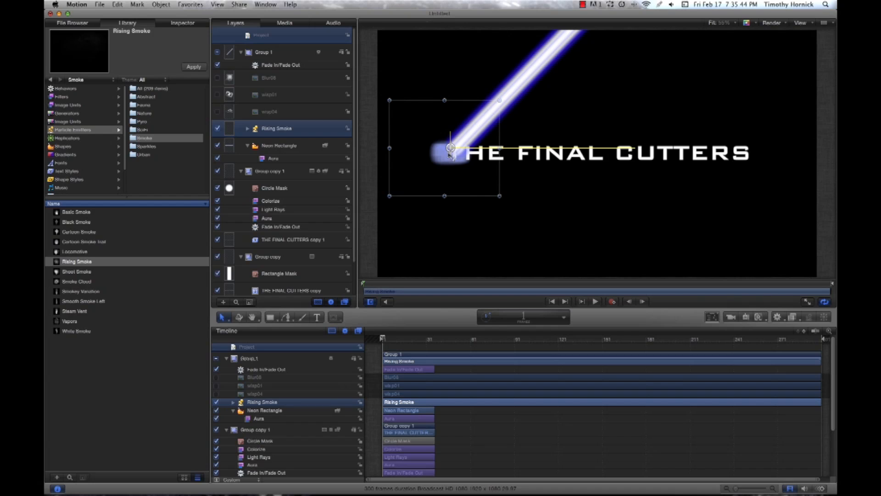
pyautogui.moveTo(394, 339)
pyautogui.mouseDown()
pyautogui.moveTo(461, 347)
pyautogui.moveTo(406, 351)
pyautogui.mouseUp()
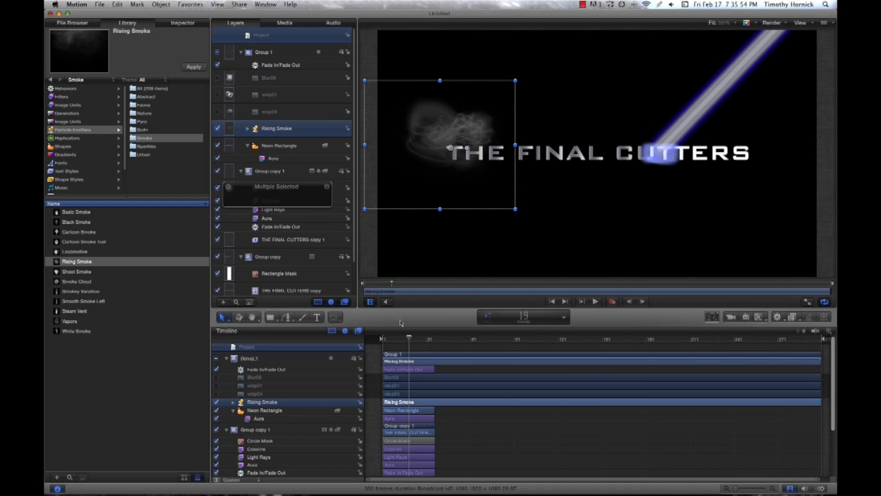
# - Narrow the Rising Smoke's Emission Range to about 9° and squeeze the emitter's width into a thin column at the title's first letter
pyautogui.click(299, 406)
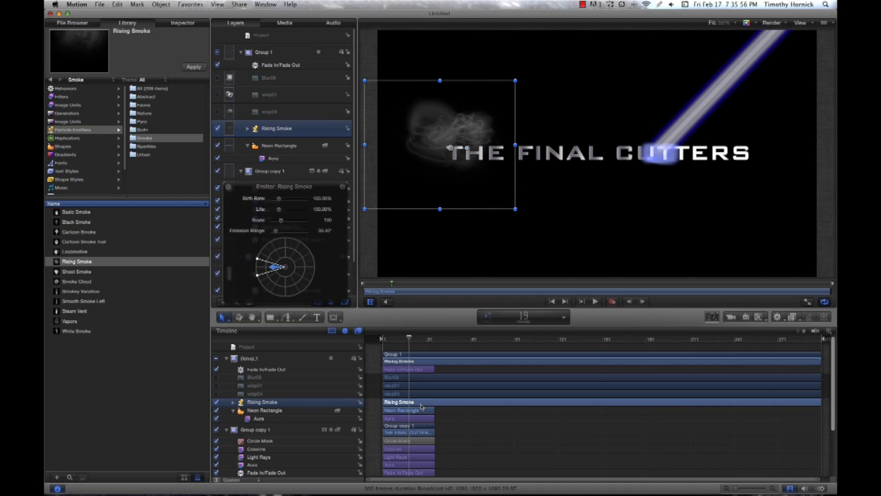
pyautogui.moveTo(257, 259)
pyautogui.mouseDown()
pyautogui.moveTo(272, 240)
pyautogui.moveTo(313, 261)
pyautogui.moveTo(310, 278)
pyautogui.moveTo(290, 289)
pyautogui.moveTo(262, 283)
pyautogui.moveTo(258, 272)
pyautogui.mouseUp()
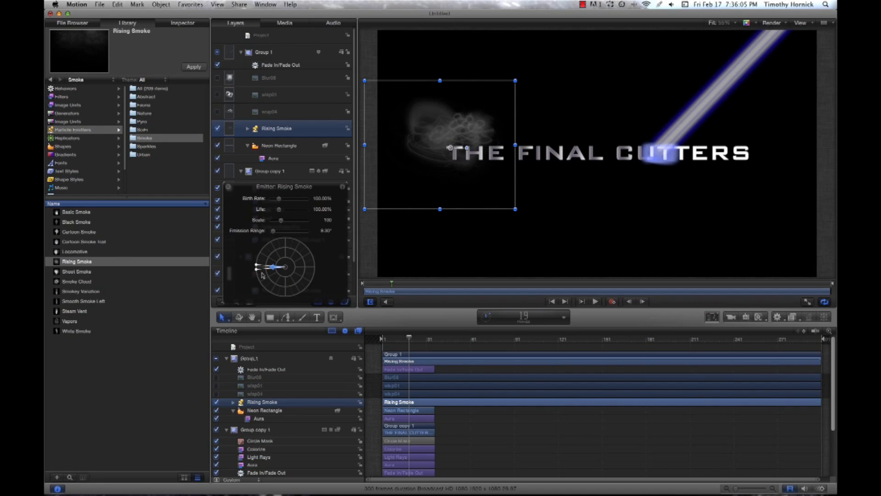
pyautogui.moveTo(366, 147); pyautogui.dragTo(426, 145)
pyautogui.moveTo(515, 146); pyautogui.dragTo(472, 146)
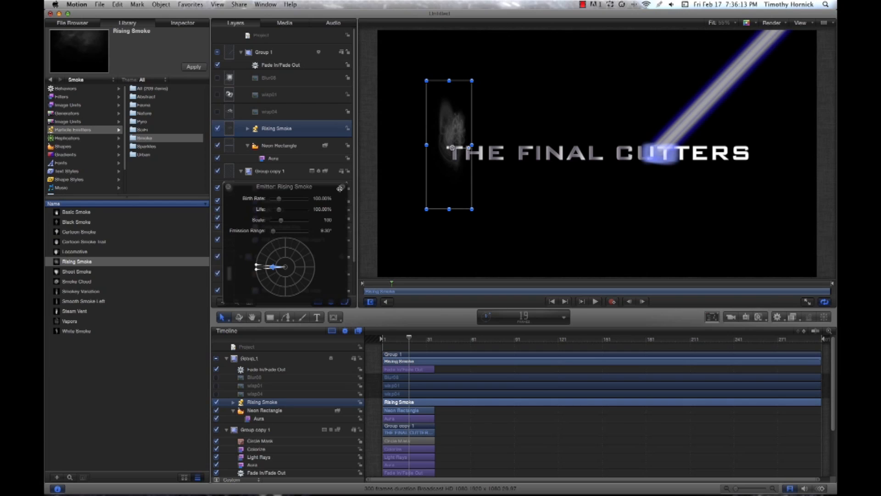
# - Raise the Rising Smoke emitter's Birth Rate to its maximum and scrub through the frames to check the denser smoke
pyautogui.moveTo(409, 338)
pyautogui.mouseDown()
pyautogui.moveTo(383, 341)
pyautogui.moveTo(394, 341)
pyautogui.mouseUp()
pyautogui.moveTo(279, 198); pyautogui.dragTo(324, 211)
pyautogui.moveTo(396, 340)
pyautogui.mouseDown()
pyautogui.moveTo(386, 340)
pyautogui.moveTo(398, 341)
pyautogui.mouseUp()
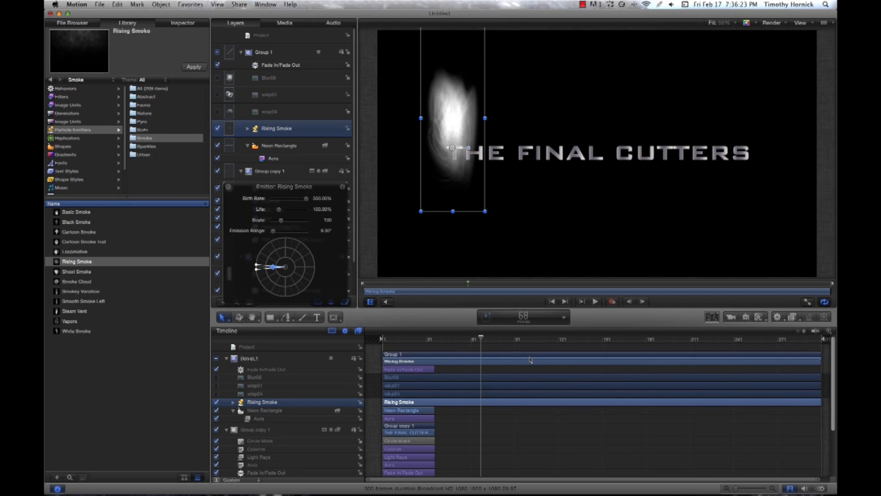
# - Trim the end of the Rising Smoke clip to about the frame where the laser beam ends
pyautogui.click(434, 349)
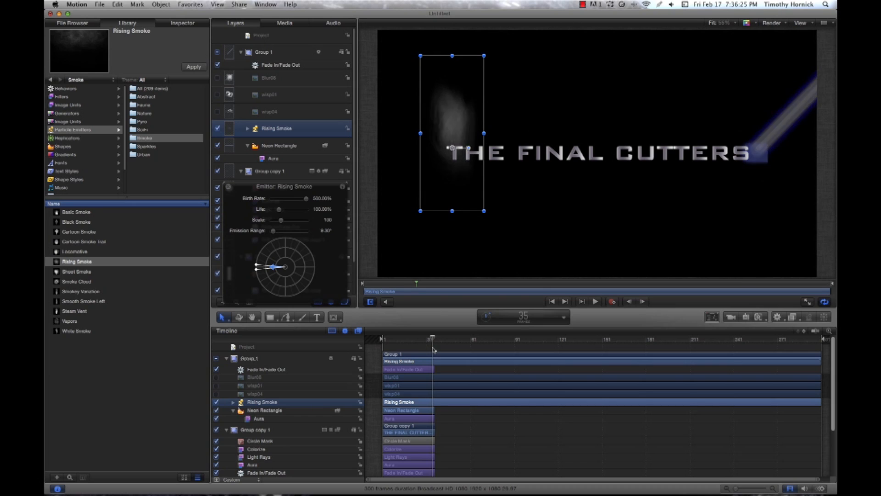
pyautogui.press('Right')
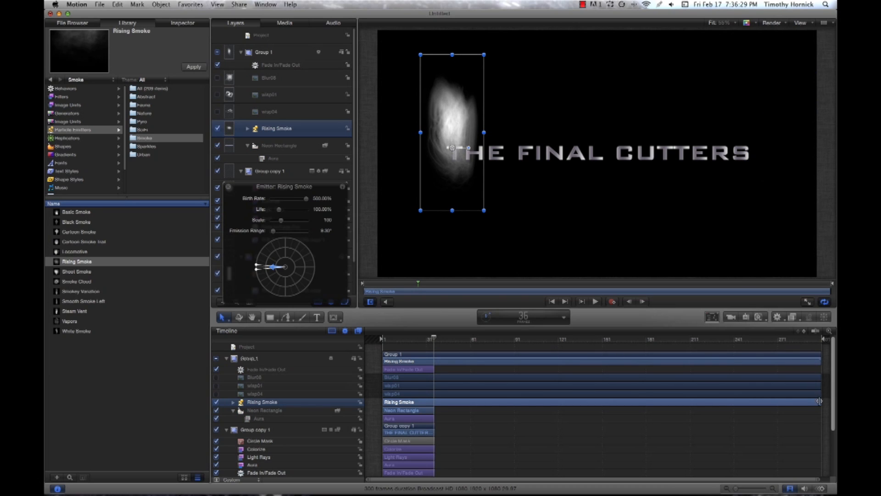
pyautogui.moveTo(822, 402); pyautogui.dragTo(433, 426)
pyautogui.click(436, 339)
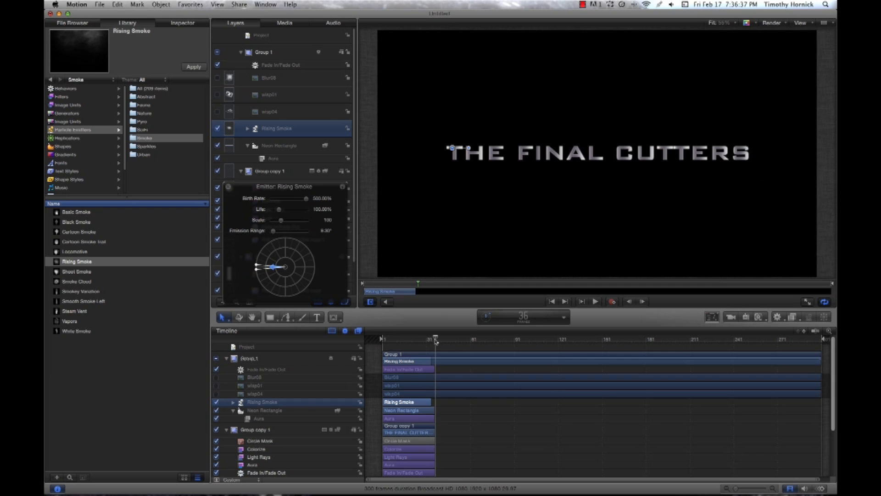
# - Keyframe the Rising Smoke's Birth Rate at frame 30 and drop it to 0% at frame 33
pyautogui.moveTo(429, 341); pyautogui.dragTo(426, 358)
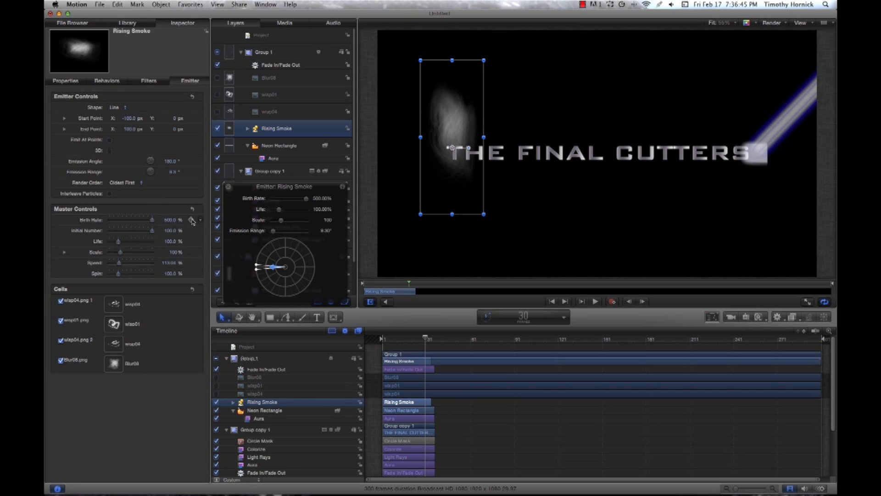
pyautogui.press('Right')
pyautogui.press('Right')
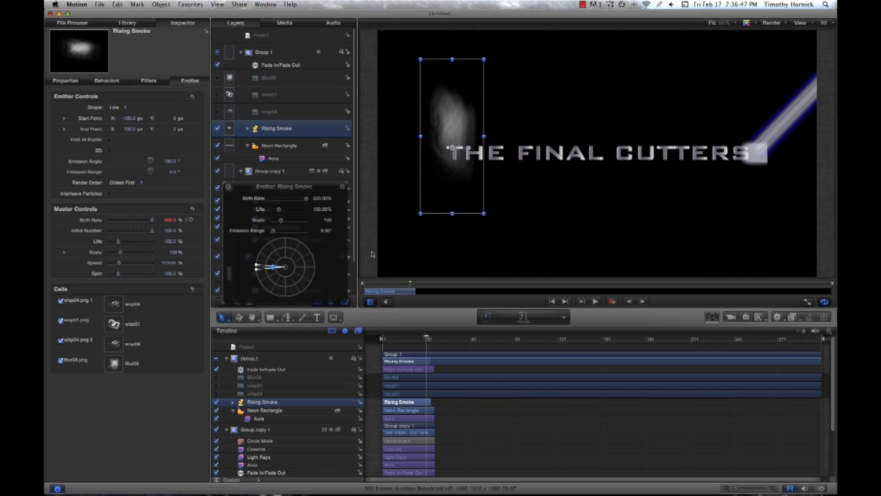
pyautogui.press('Right')
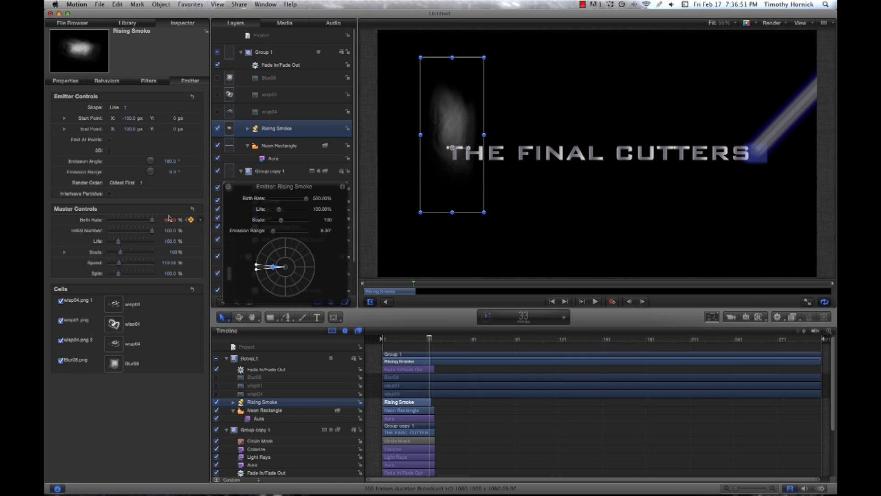
pyautogui.moveTo(45, 220); pyautogui.dragTo(60, 238)
pyautogui.click(228, 188)
# - Record a position animation moving the Rising Smoke emitter from the first letter at frame 1 to the laser tip beyond the last letter at frame 30
pyautogui.moveTo(430, 339); pyautogui.dragTo(352, 338)
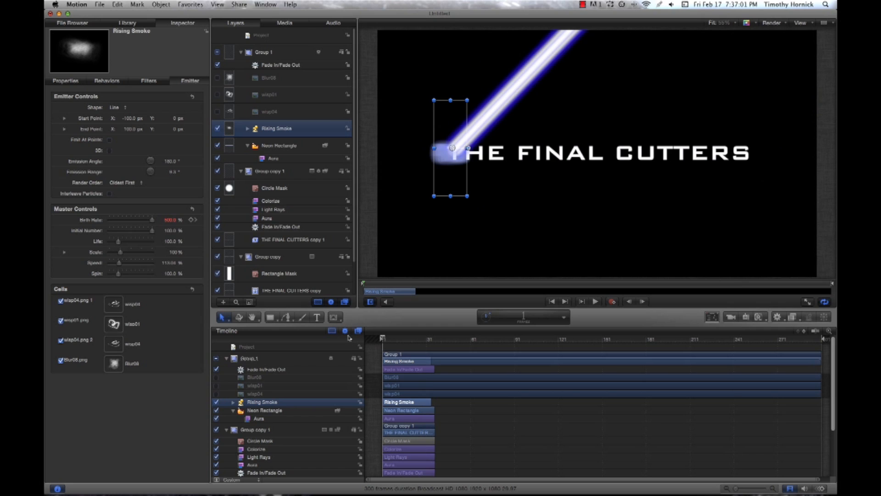
pyautogui.click(611, 301)
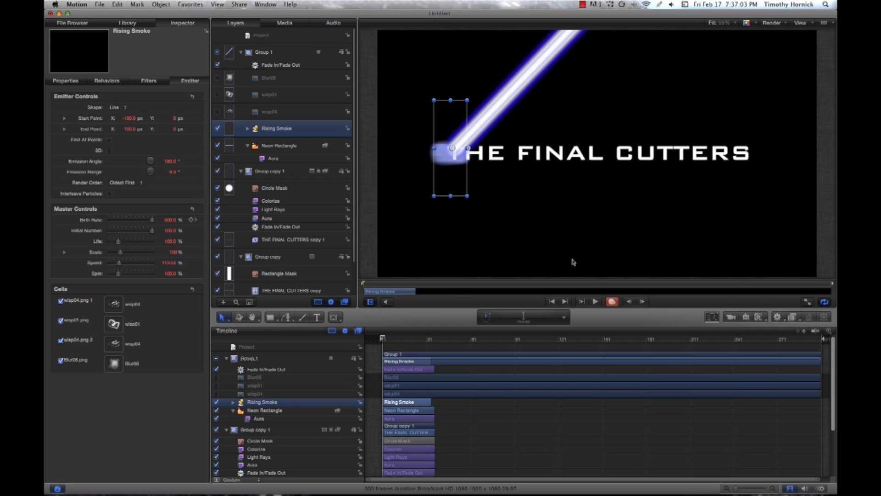
pyautogui.press('Right')
pyautogui.press('Right')
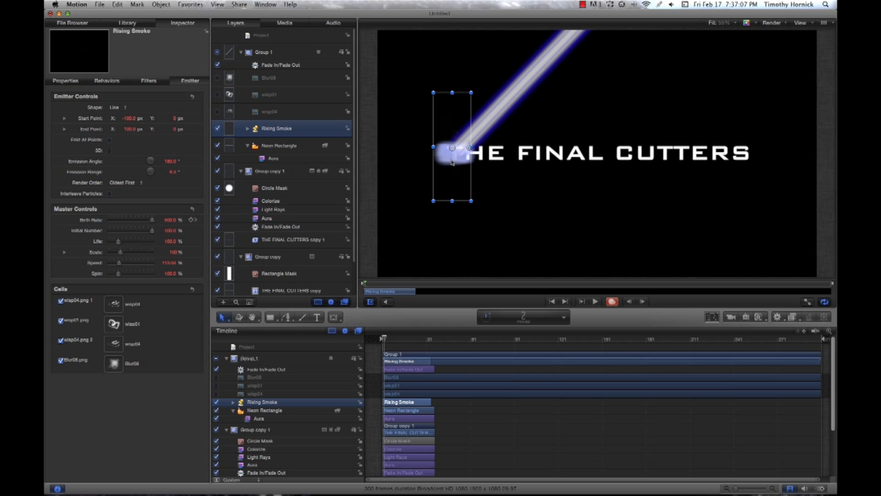
pyautogui.press('Right')
pyautogui.press('Right')
pyautogui.press('Right')
pyautogui.press('Right')
pyautogui.press('Right')
pyautogui.press('Right')
pyautogui.press('Right')
pyautogui.press('Right')
pyautogui.press('Right')
pyautogui.press('Right')
pyautogui.press('Right')
pyautogui.press('Right')
pyautogui.press('Right')
pyautogui.press('Right')
pyautogui.press('Right')
pyautogui.press('Right')
pyautogui.press('Right')
pyautogui.press('Right')
pyautogui.press('Right')
pyautogui.press('Right')
pyautogui.press('Right')
pyautogui.press('Right')
pyautogui.press('Right')
pyautogui.press('Right')
pyautogui.press('Right')
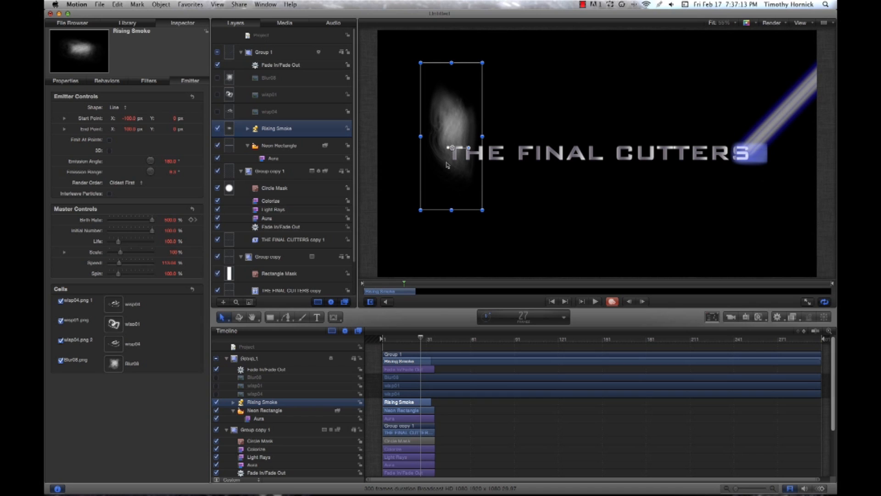
pyautogui.press('Right')
pyautogui.press('Right')
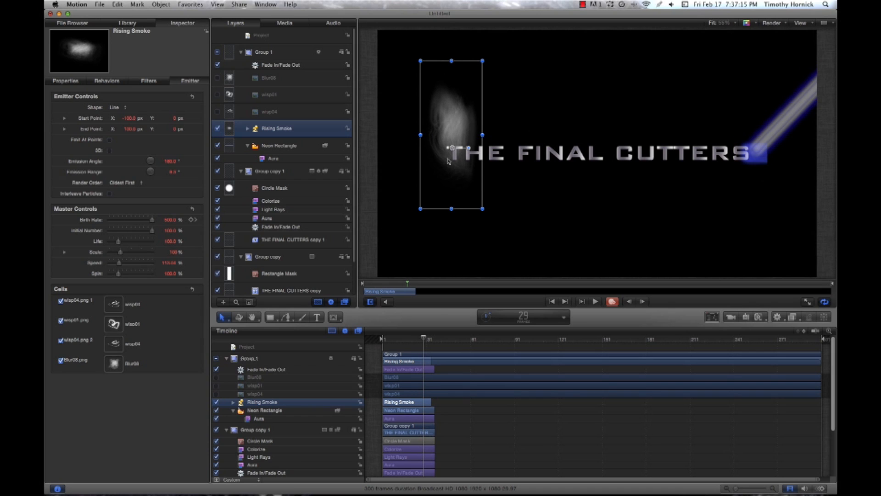
pyautogui.press('Right')
pyautogui.moveTo(454, 151); pyautogui.dragTo(759, 145)
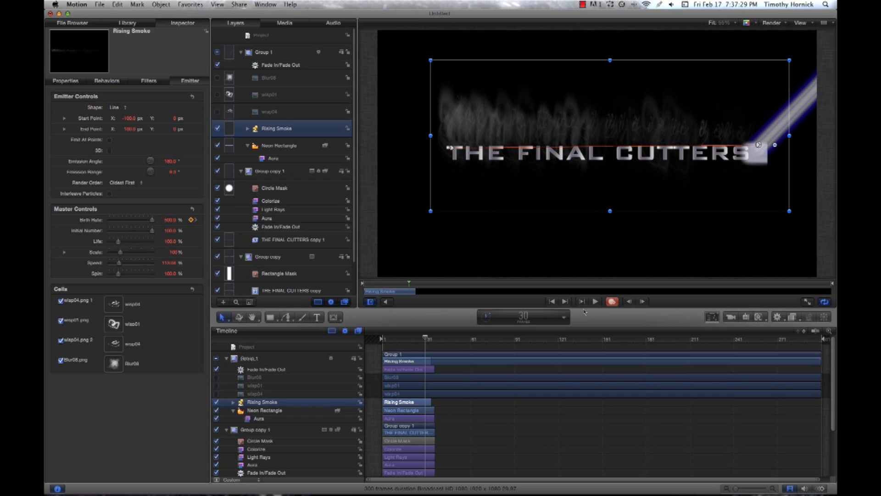
pyautogui.click(613, 303)
# - Start and stop a RAM preview, and play the animation from frame 1 to review the smoke following the laser
pyautogui.press('super+r')
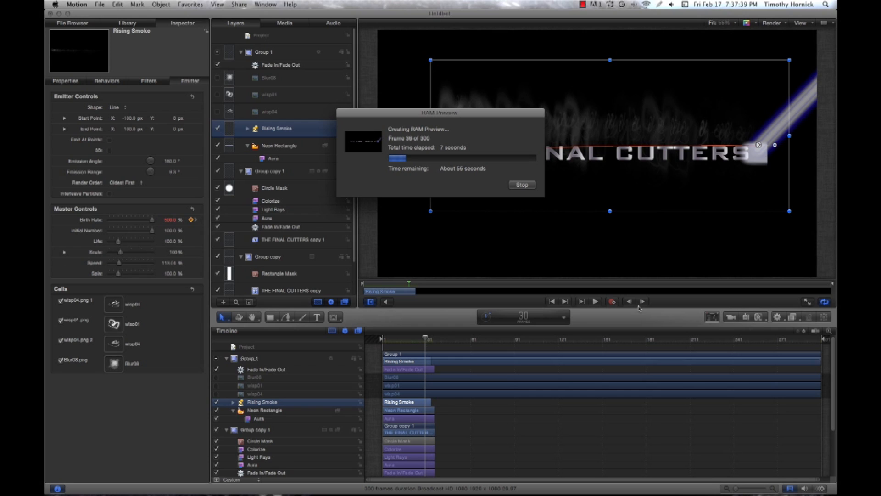
pyautogui.click(522, 185)
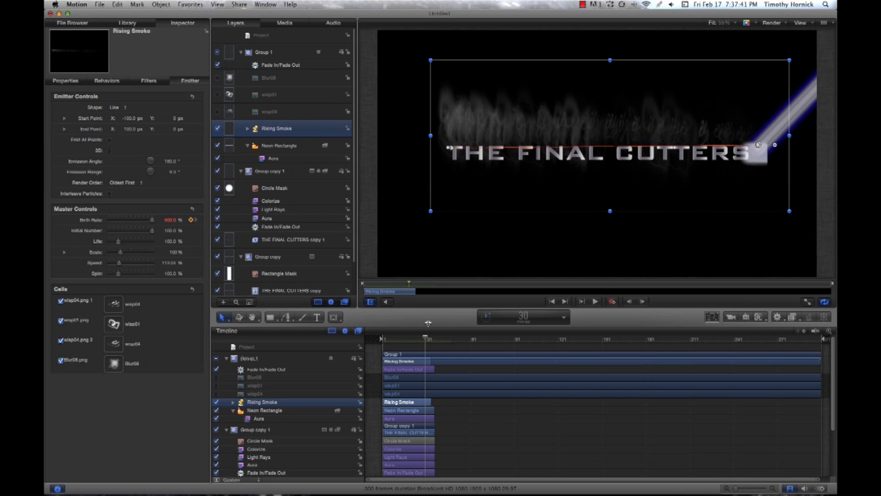
pyautogui.moveTo(426, 339); pyautogui.dragTo(346, 342)
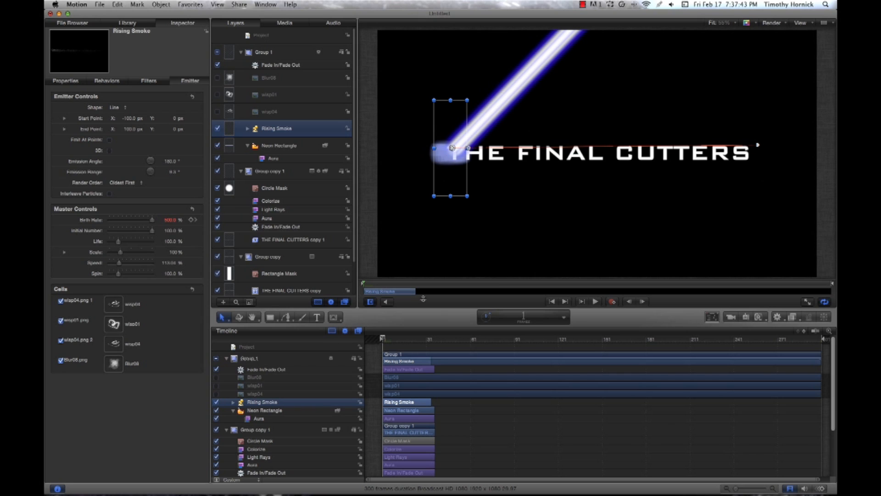
pyautogui.click(597, 301)
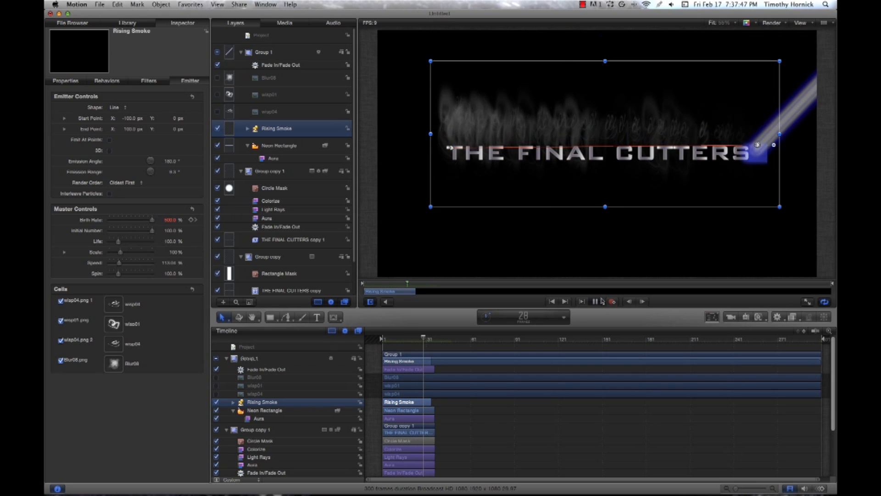
pyautogui.click(596, 302)
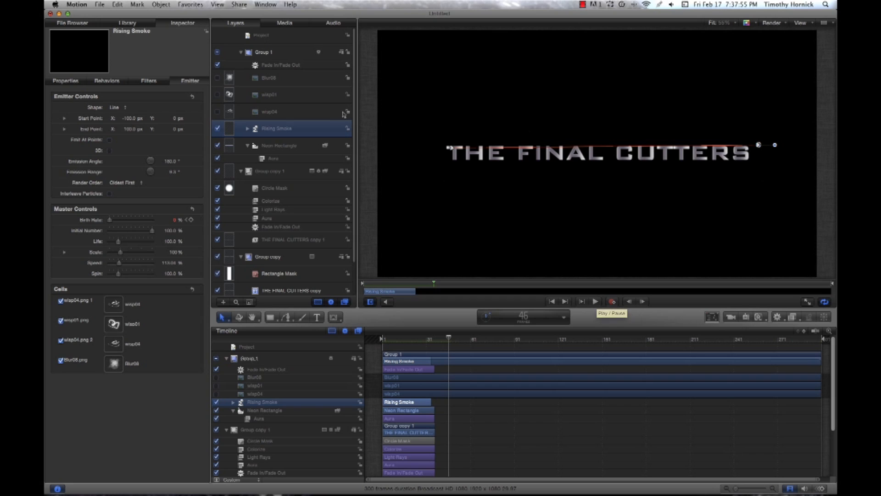
# - Browse the library's Sparkles particle emitters, previewing Flare, Crazy Weightless Sparks and Glitter Sparkles
pyautogui.click(127, 23)
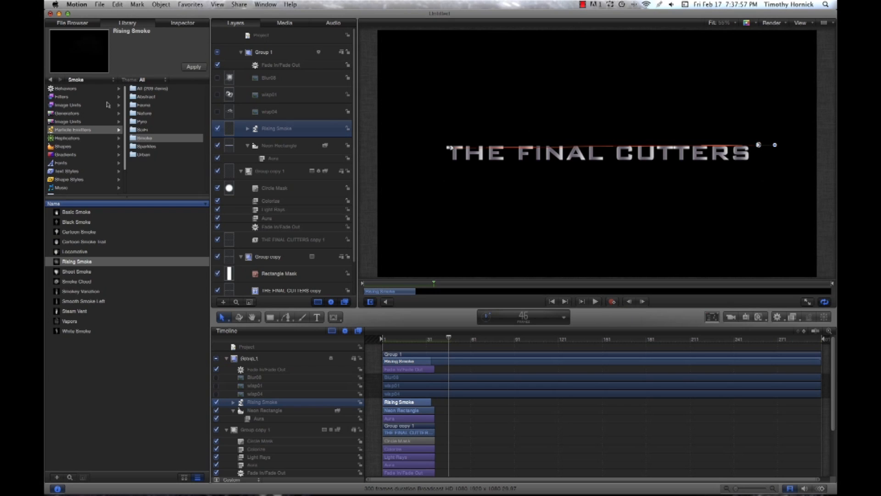
pyautogui.click(150, 147)
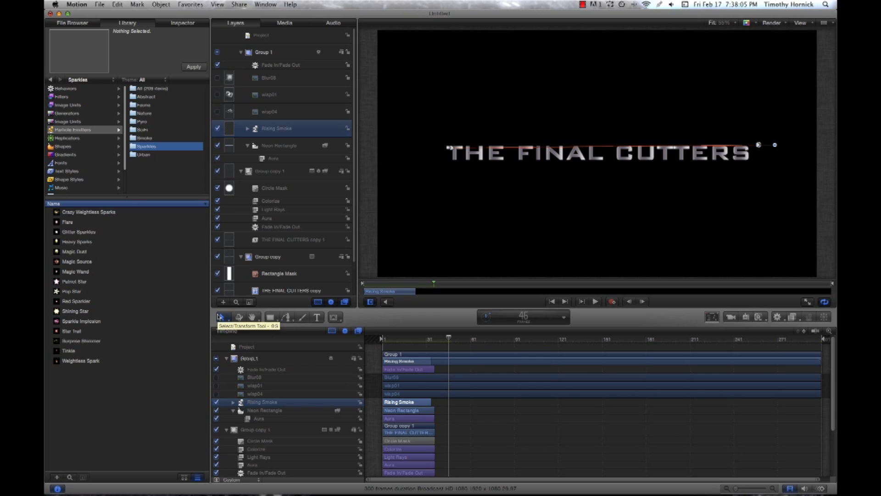
pyautogui.click(69, 222)
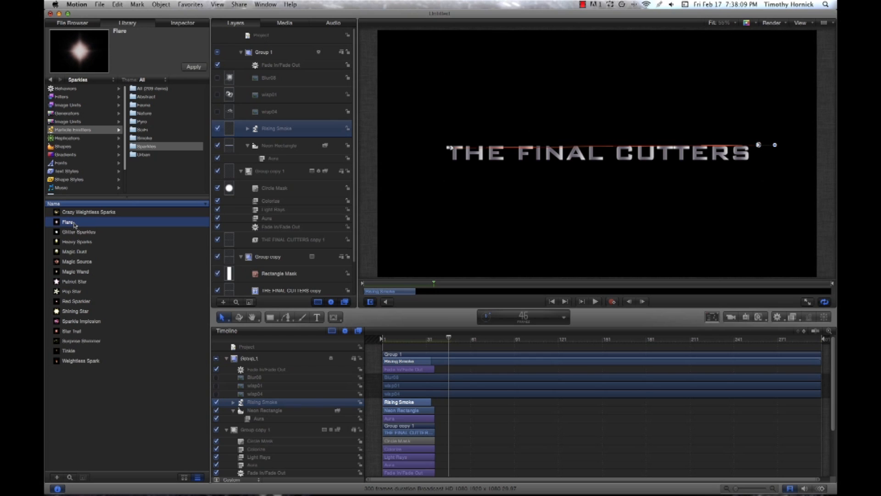
pyautogui.click(81, 212)
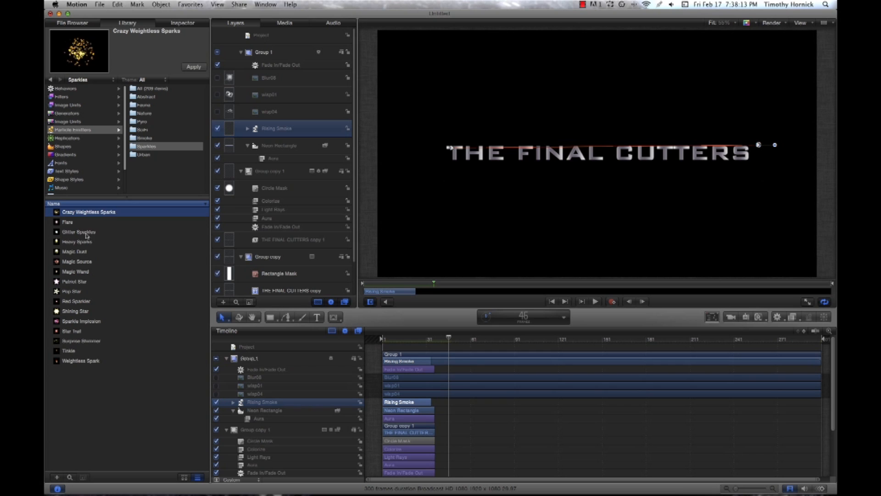
pyautogui.click(86, 233)
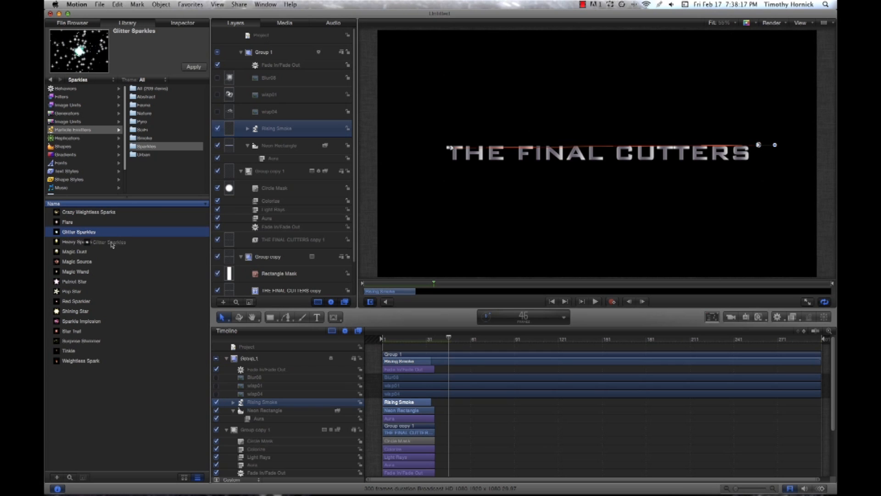
# - Add Glitter Sparkles in a new group, shift the group to start at frame 1, and position it over the title's first letter
pyautogui.moveTo(225, 309); pyautogui.dragTo(303, 350)
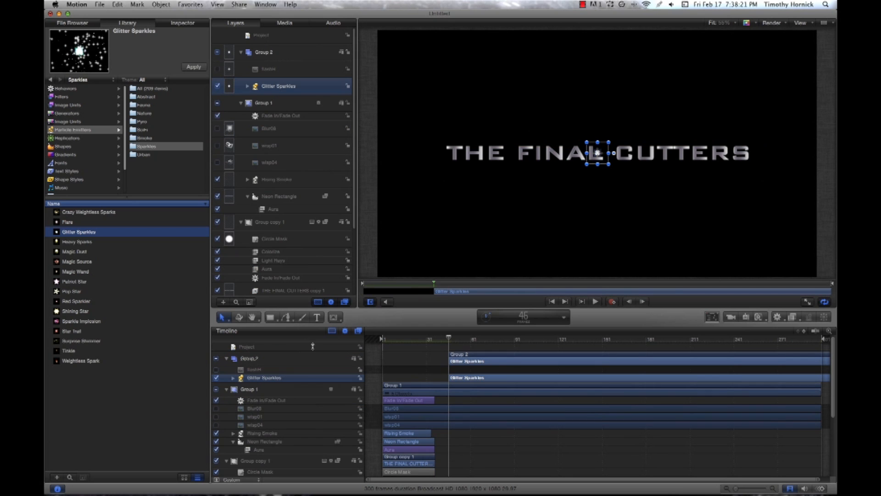
pyautogui.moveTo(507, 357); pyautogui.dragTo(437, 360)
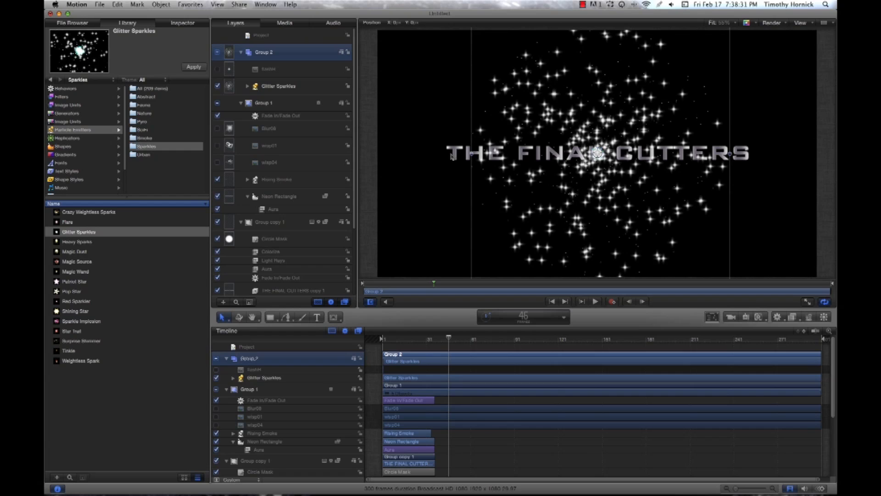
pyautogui.moveTo(452, 156); pyautogui.dragTo(455, 155)
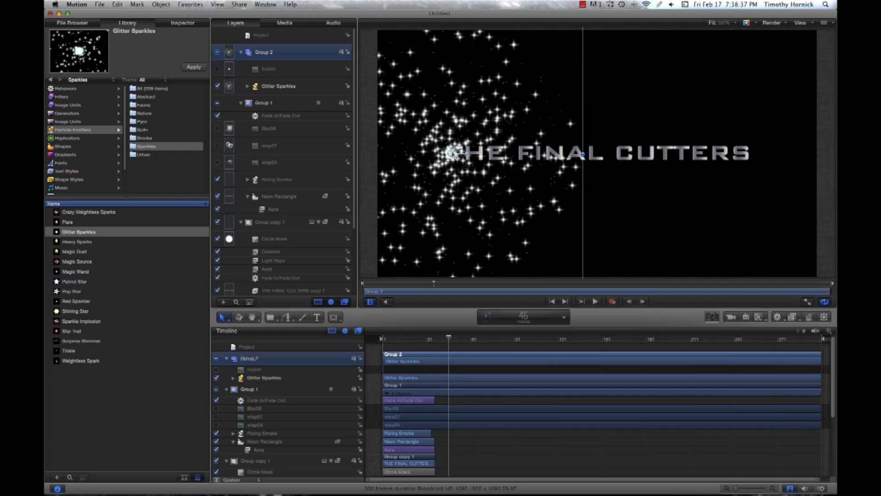
# - Rotate the Glitter Sparkles emitter so its sparks fall downward, and narrow its Emission Range to about 30°
pyautogui.click(713, 317)
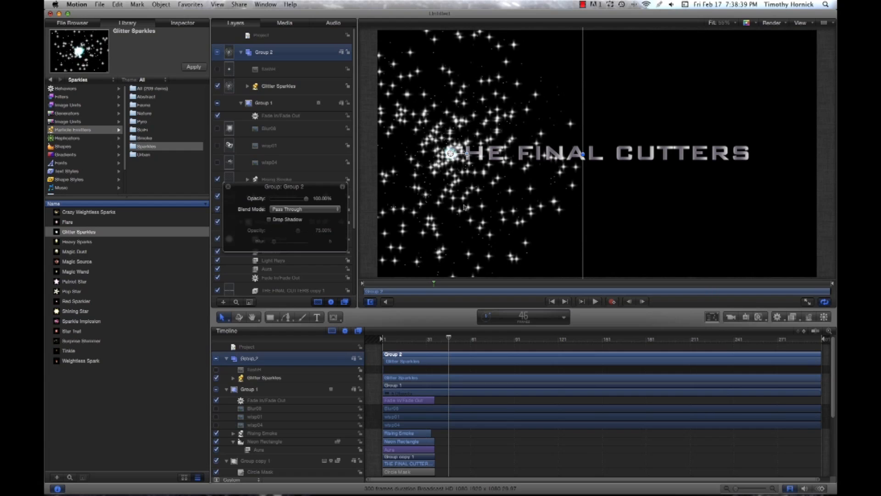
pyautogui.press('F7')
pyautogui.click(402, 377)
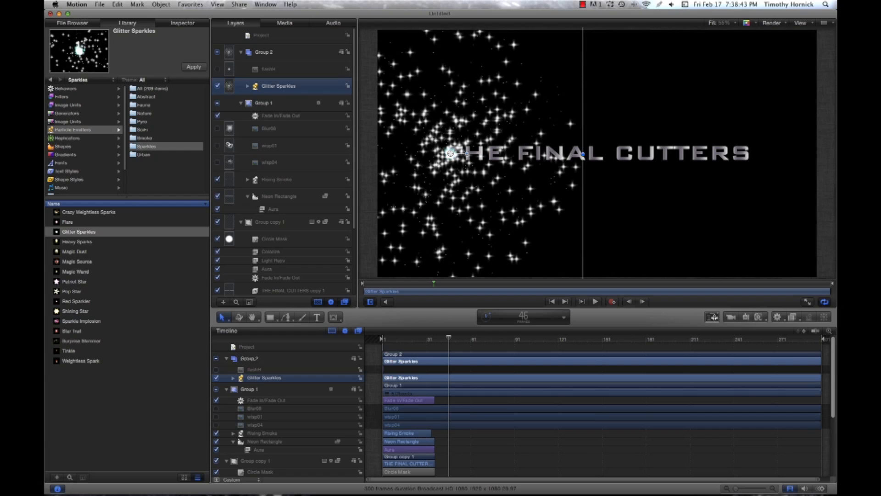
pyautogui.click(715, 317)
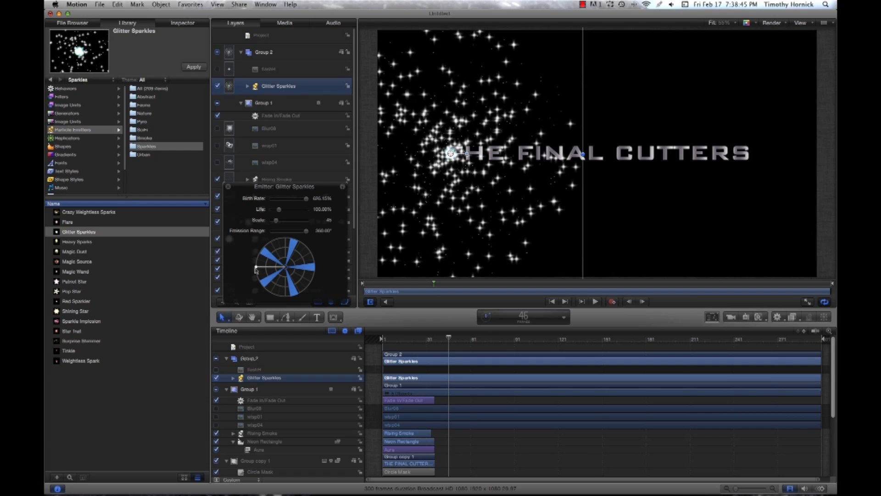
pyautogui.moveTo(257, 265); pyautogui.dragTo(296, 243)
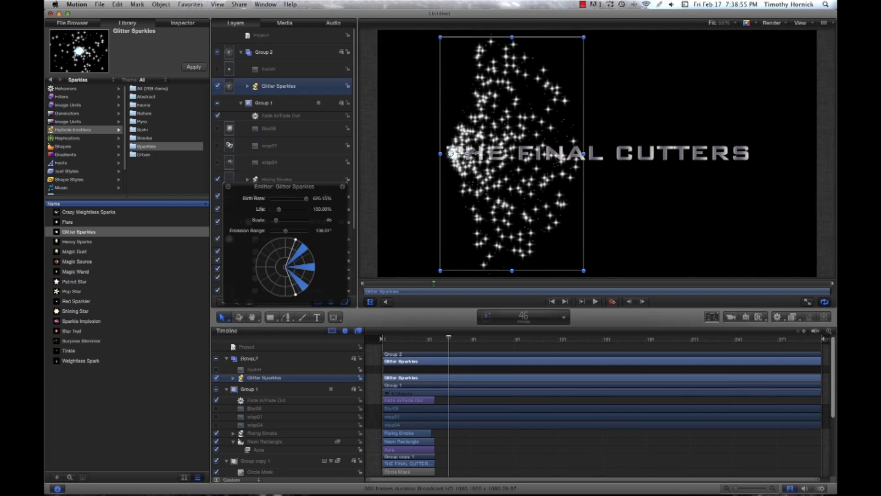
pyautogui.moveTo(466, 156); pyautogui.dragTo(444, 179)
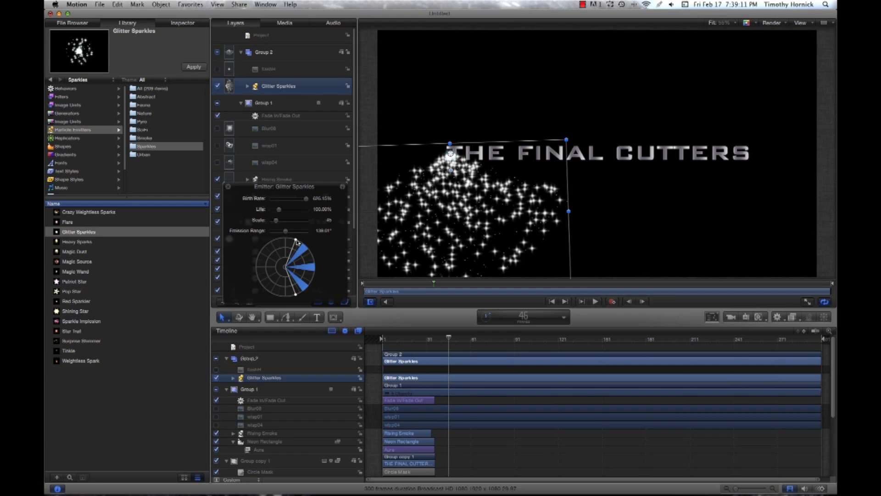
pyautogui.moveTo(296, 241); pyautogui.dragTo(309, 266)
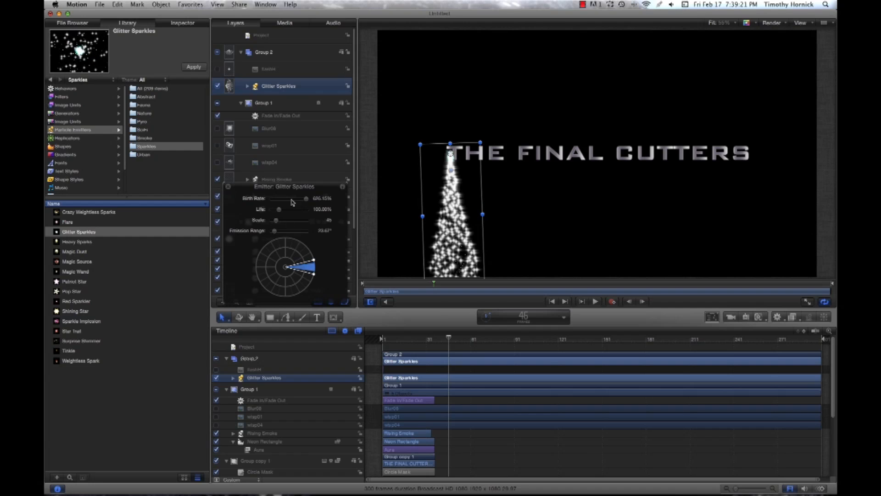
# - Reduce the Glitter Sparkles emitter's Birth Rate to about 48% and raise its Scale to 120%
pyautogui.moveTo(306, 201); pyautogui.dragTo(281, 204)
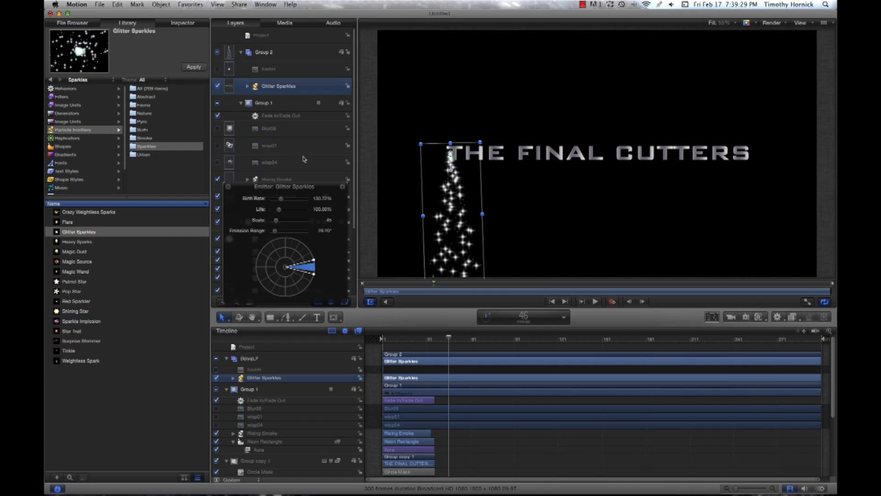
pyautogui.moveTo(276, 223); pyautogui.dragTo(276, 204)
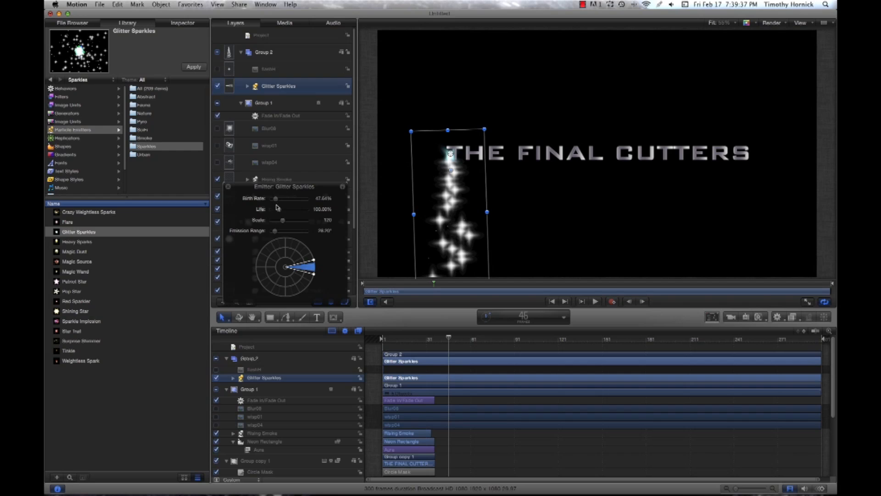
# - Set the Glitter Sparkles emitter's Speed to 1000% and close the floating emitter controls
pyautogui.click(197, 24)
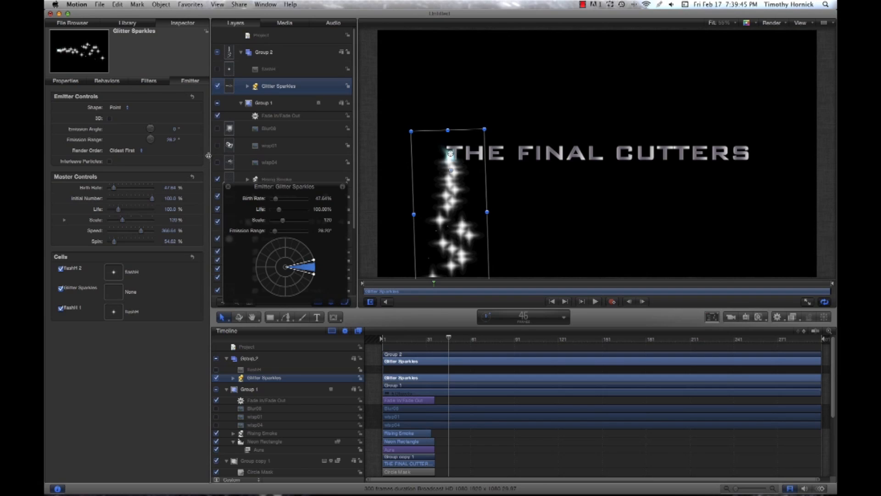
pyautogui.moveTo(141, 230)
pyautogui.mouseDown()
pyautogui.moveTo(138, 238)
pyautogui.moveTo(157, 237)
pyautogui.mouseUp()
pyautogui.click(173, 230)
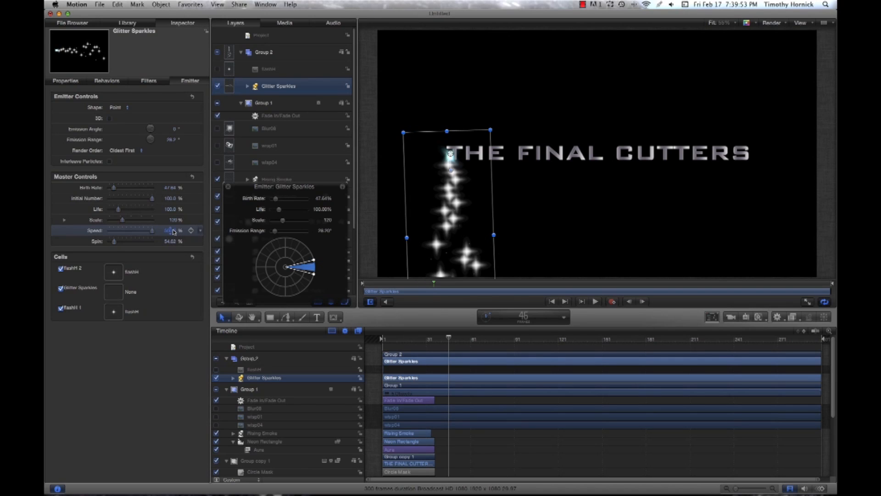
pyautogui.moveTo(170, 231); pyautogui.dragTo(171, 230)
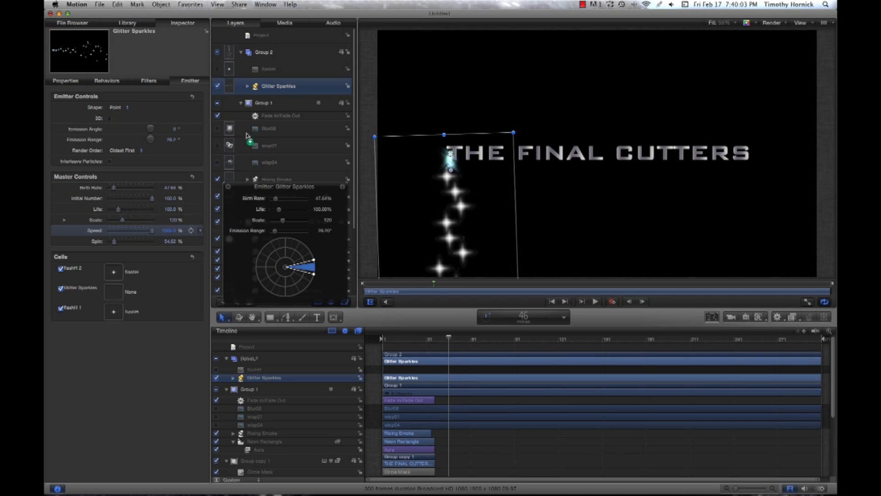
pyautogui.click(229, 187)
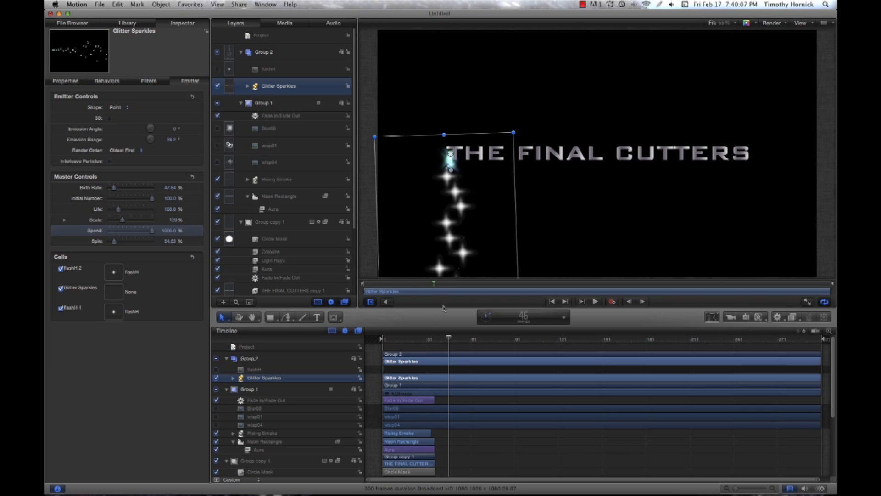
# - Trim the end of the sparkles group, Group 2, to just past frame 40
pyautogui.moveTo(448, 340); pyautogui.dragTo(375, 339)
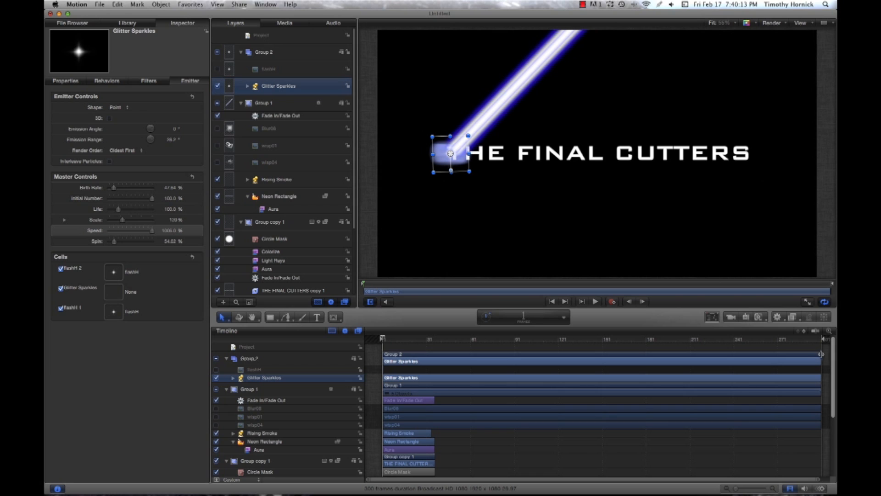
pyautogui.moveTo(819, 354); pyautogui.dragTo(425, 340)
# - Keyframe the Glitter Sparkles Birth Rate at frame 30, and lower it at frame 34 so the sparks die out
pyautogui.click(425, 339)
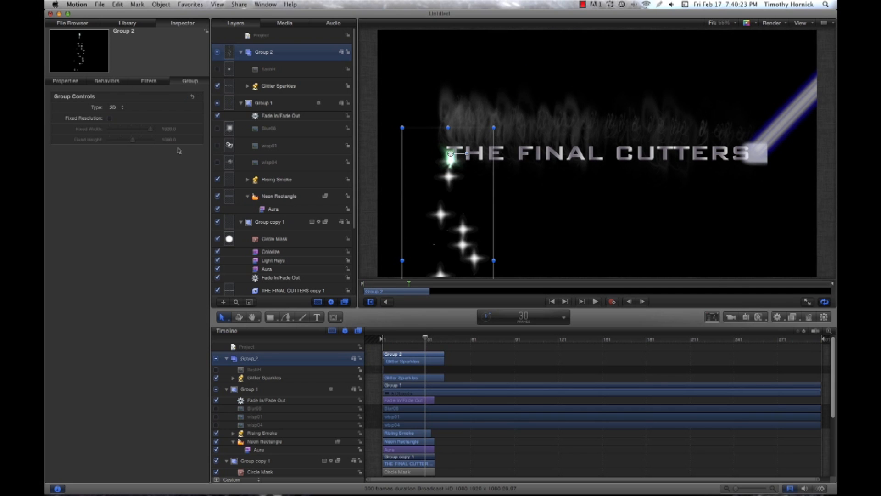
pyautogui.click(426, 378)
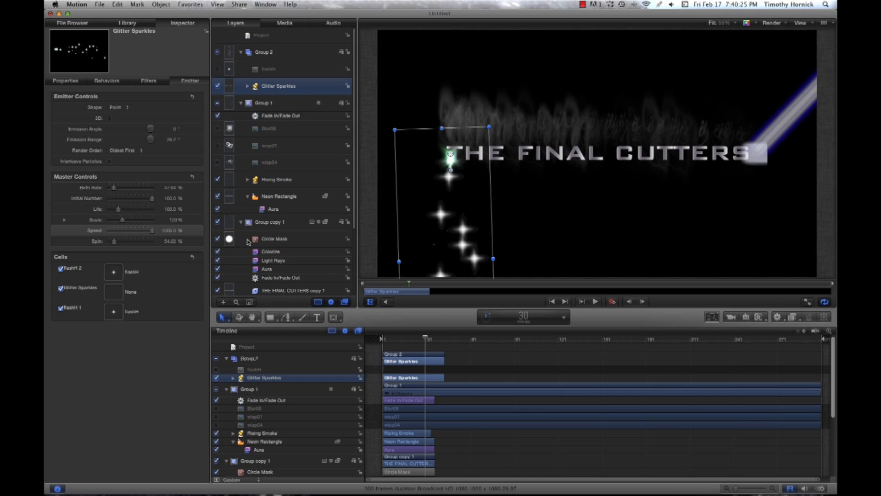
pyautogui.click(191, 187)
pyautogui.press('Right')
pyautogui.press('Right')
pyautogui.press('Right')
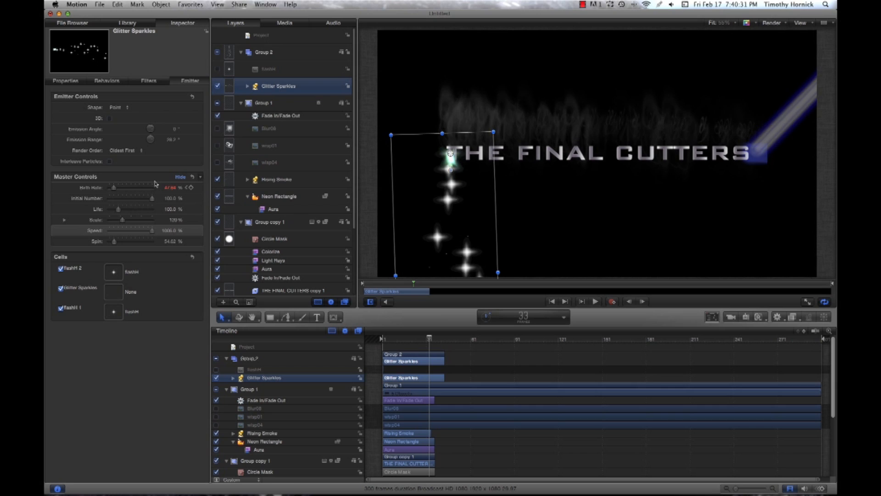
pyautogui.press('Right')
pyautogui.click(190, 187)
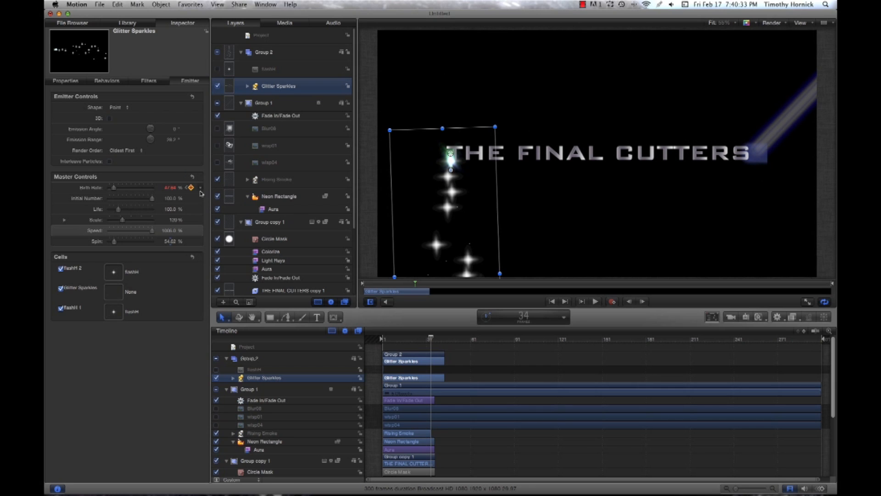
pyautogui.moveTo(114, 188); pyautogui.dragTo(109, 188)
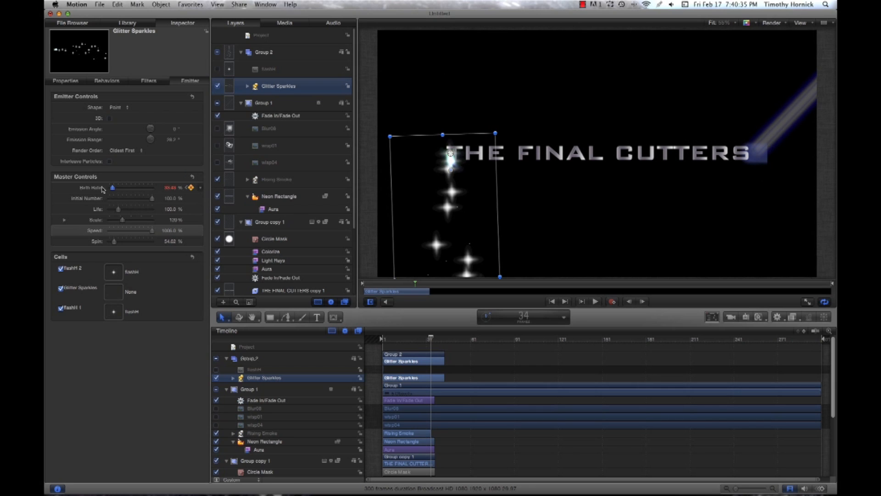
# - Extend the end of Group 2 to about frame 73 and return to frame 1
pyautogui.moveTo(430, 340); pyautogui.dragTo(490, 356)
pyautogui.moveTo(439, 338); pyautogui.dragTo(375, 336)
# - Record keyframes that move Group 2 horizontally from the title's first letter to the laser tip past the last letter at frame 30
pyautogui.click(612, 302)
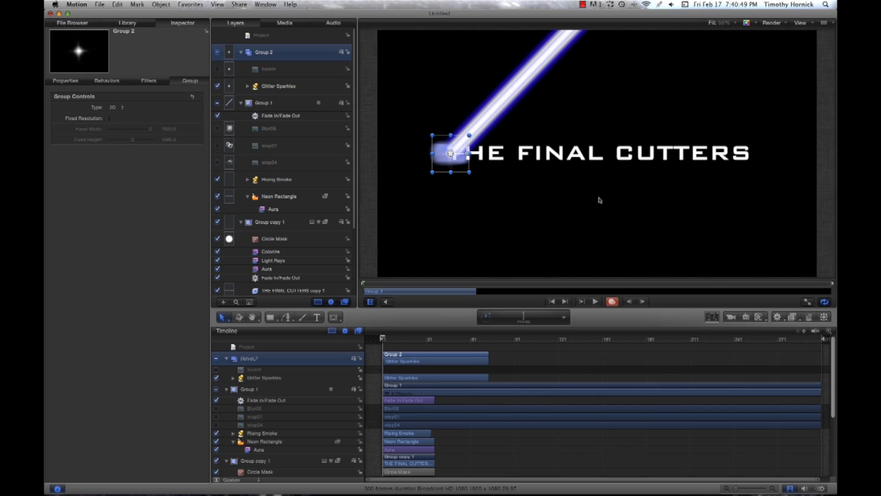
pyautogui.press('Right')
pyautogui.press('Right')
pyautogui.press('Right')
pyautogui.press('Right')
pyautogui.press('Right')
pyautogui.press('Right')
pyautogui.press('Right')
pyautogui.press('Right')
pyautogui.press('Right')
pyautogui.press('Right')
pyautogui.press('Right')
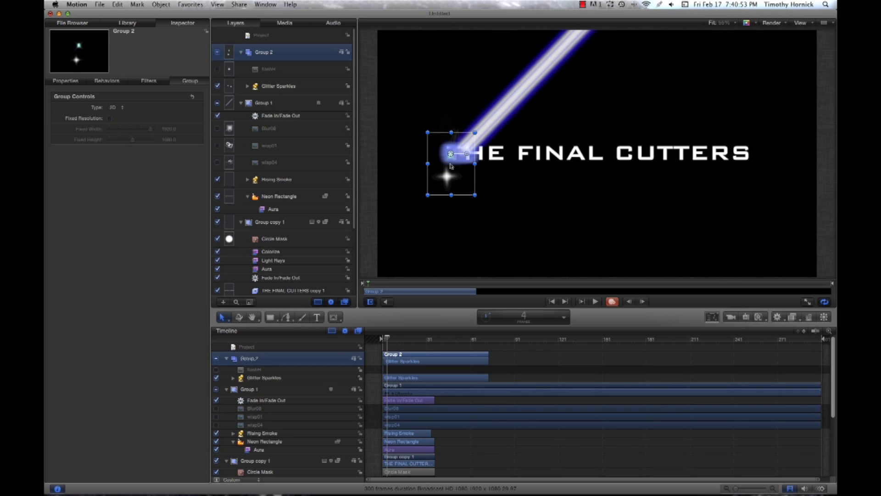
pyautogui.press('Right')
pyautogui.press('Right')
pyautogui.press('Right')
pyautogui.press('Right')
pyautogui.press('Right')
pyautogui.press('Right')
pyautogui.press('Right')
pyautogui.press('Right')
pyautogui.press('Right')
pyautogui.press('Right')
pyautogui.press('Right')
pyautogui.press('Right')
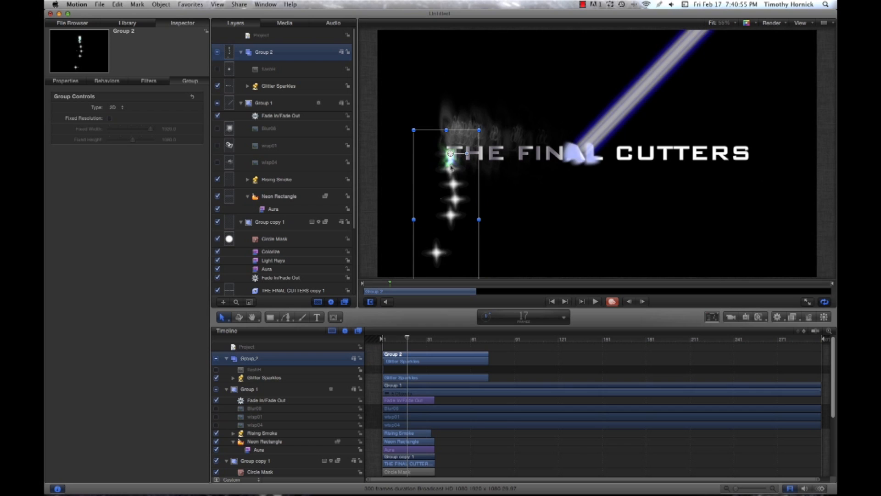
pyautogui.press('Right')
pyautogui.press('Right')
pyautogui.press('Right')
pyautogui.press('Right')
pyautogui.press('Right')
pyautogui.press('Right')
pyautogui.press('Right')
pyautogui.press('Right')
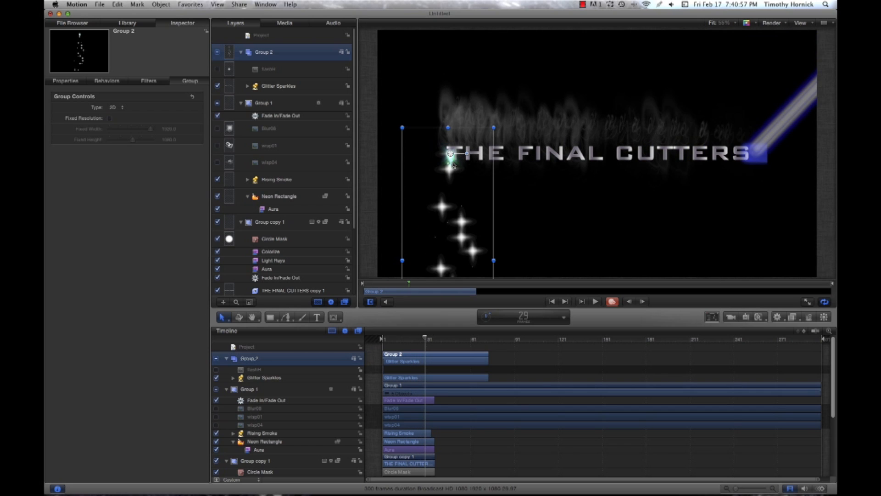
pyautogui.press('Left')
pyautogui.press('Left')
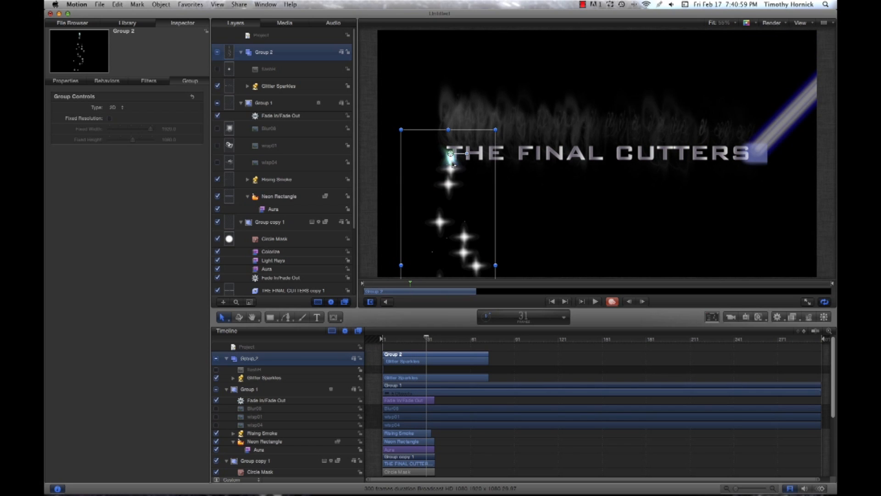
pyautogui.moveTo(452, 153); pyautogui.dragTo(758, 153)
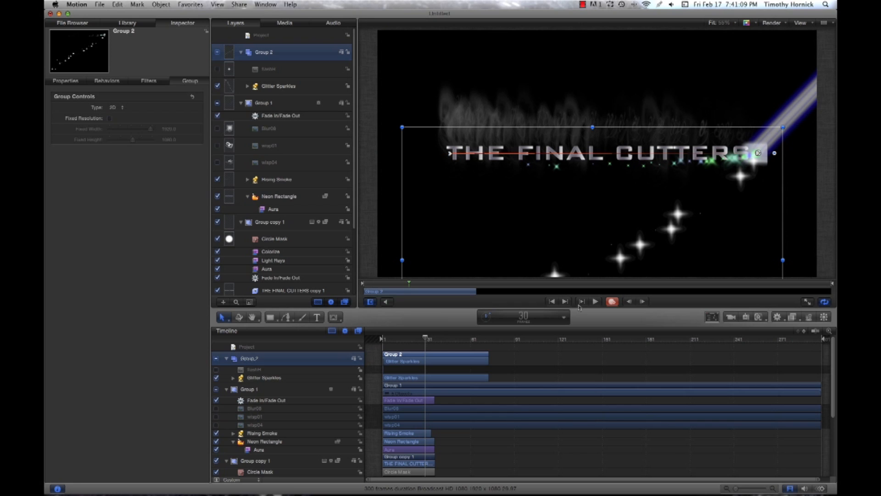
pyautogui.click(612, 301)
# - Render a RAM preview from frame 1 and play the animation in an enlarged canvas to review the sparks following the laser
pyautogui.moveTo(426, 338); pyautogui.dragTo(366, 336)
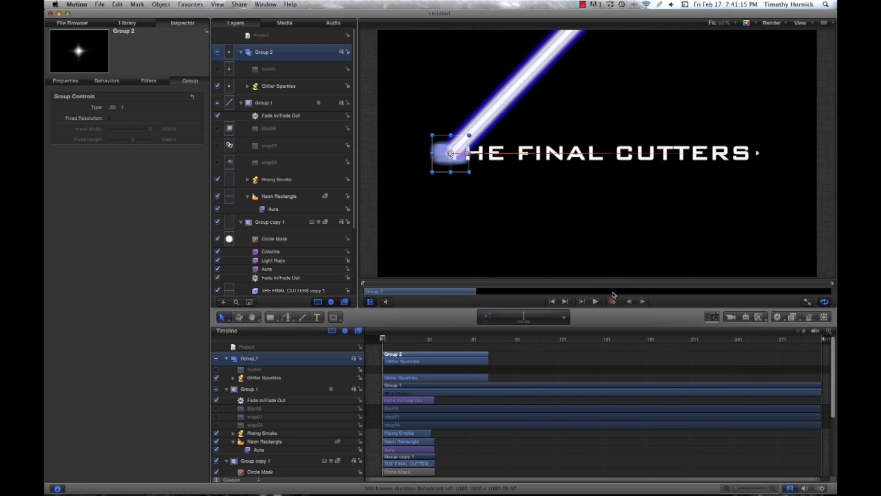
pyautogui.press('super+r')
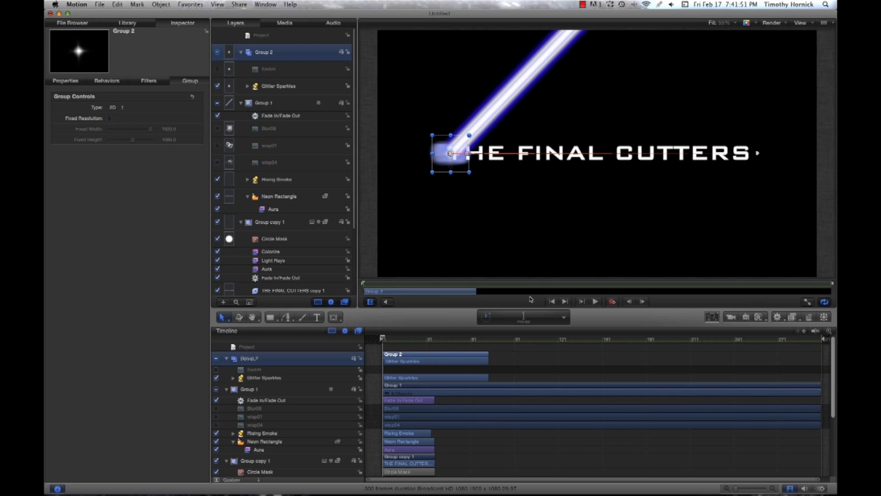
pyautogui.click(807, 302)
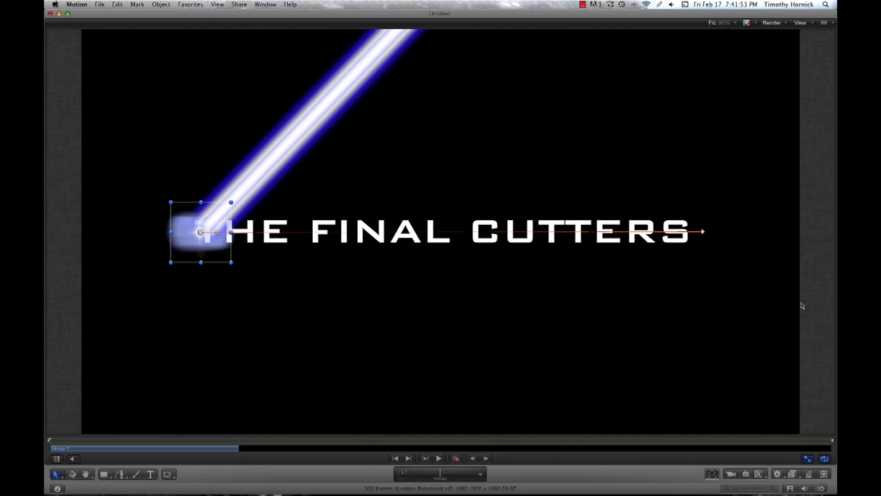
pyautogui.click(438, 459)
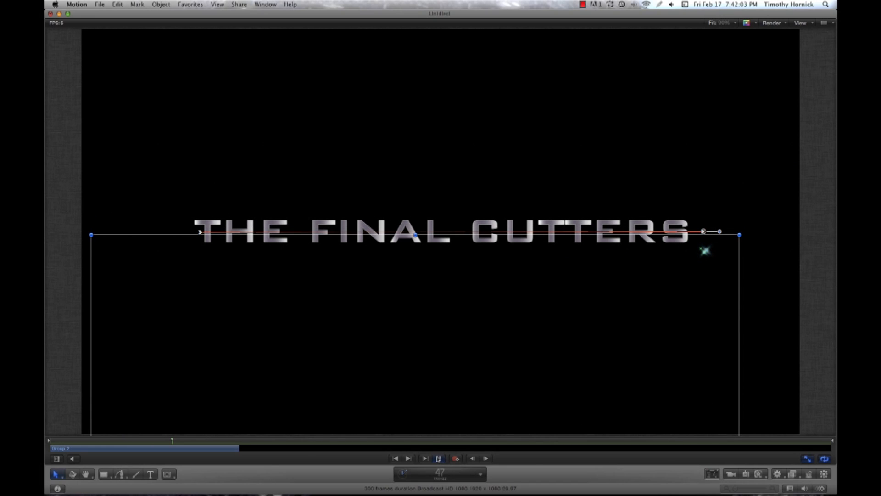
pyautogui.click(441, 459)
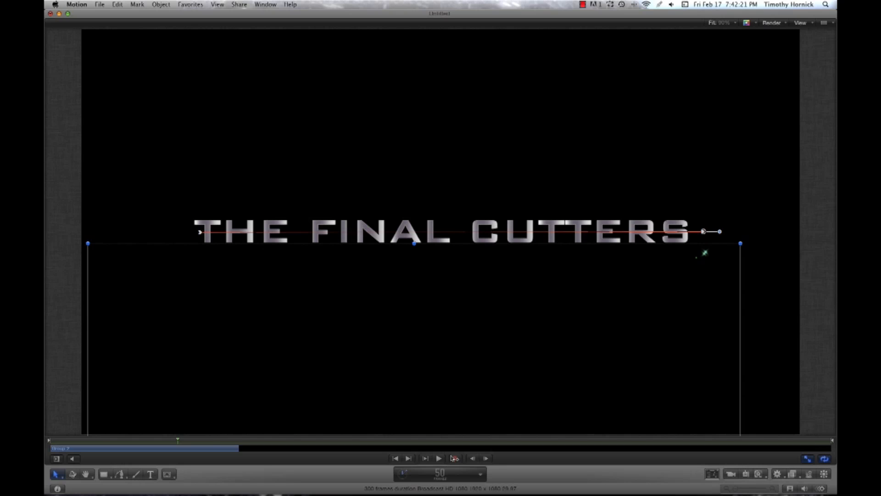
pyautogui.click(454, 458)
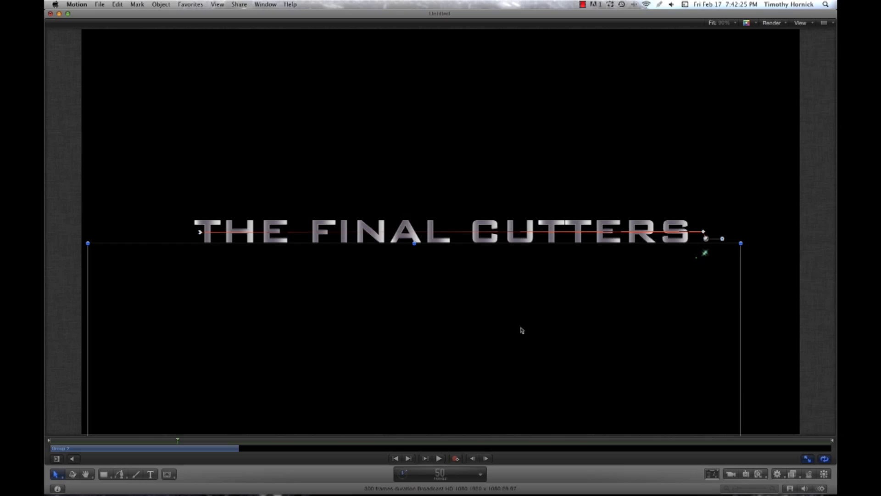
pyautogui.click(809, 460)
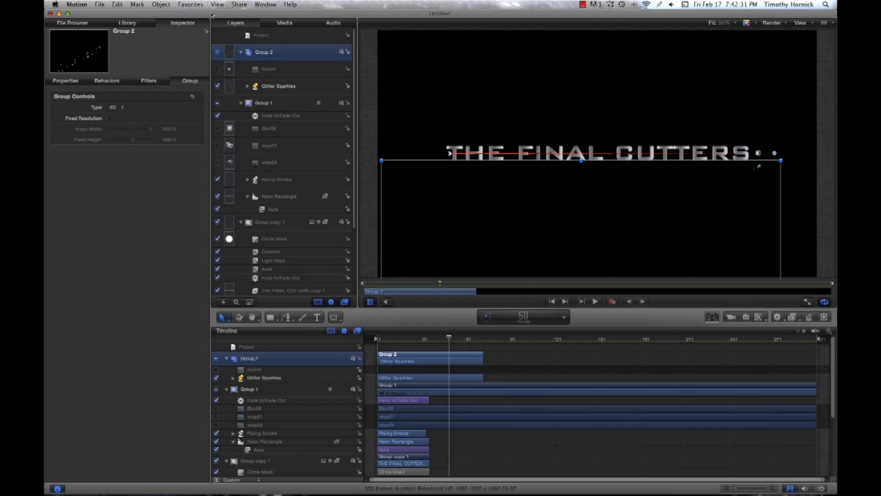
# - Save the project as LASER TEXT in the Motion Projects folder on the Desktop
pyautogui.press('super+s')
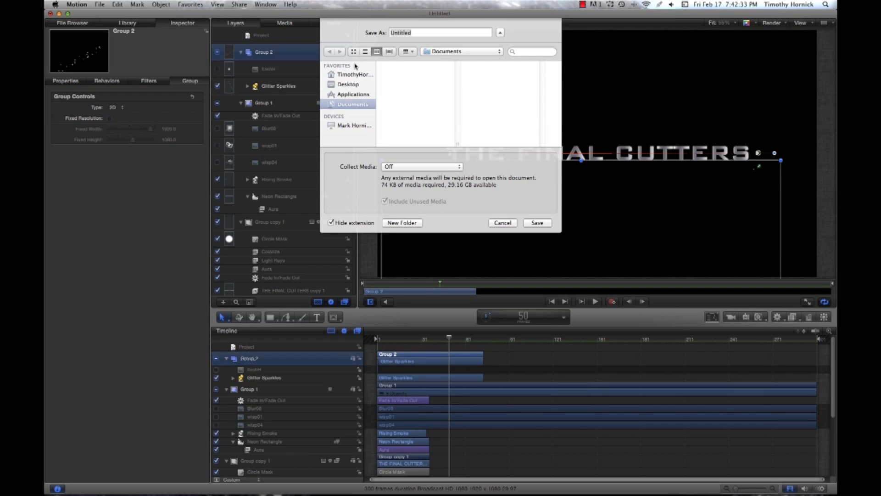
pyautogui.moveTo(416, 32); pyautogui.dragTo(358, 29)
pyautogui.press('BackSpace')
pyautogui.write('LASERV')
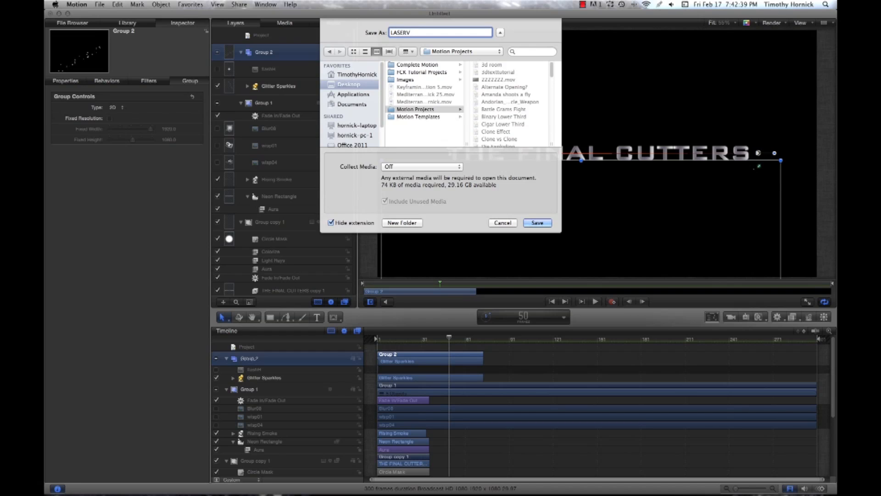
pyautogui.press('BackSpace')
pyautogui.write('TEXT')
pyautogui.click(538, 223)
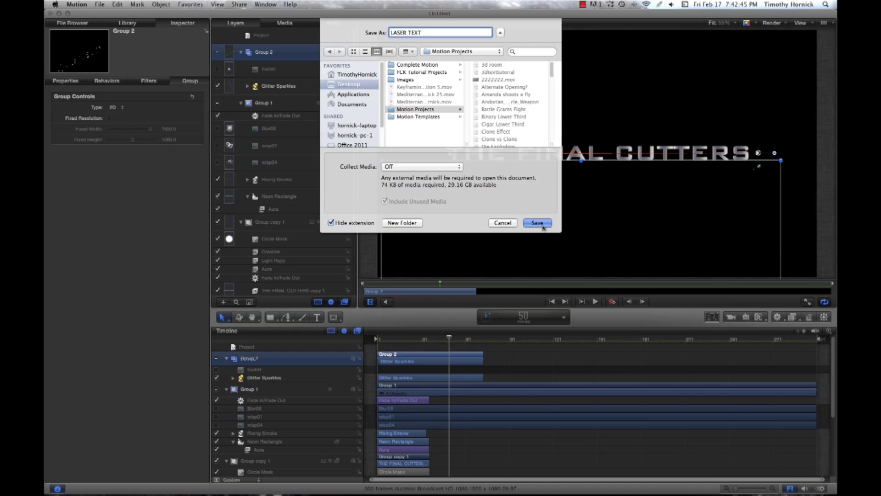